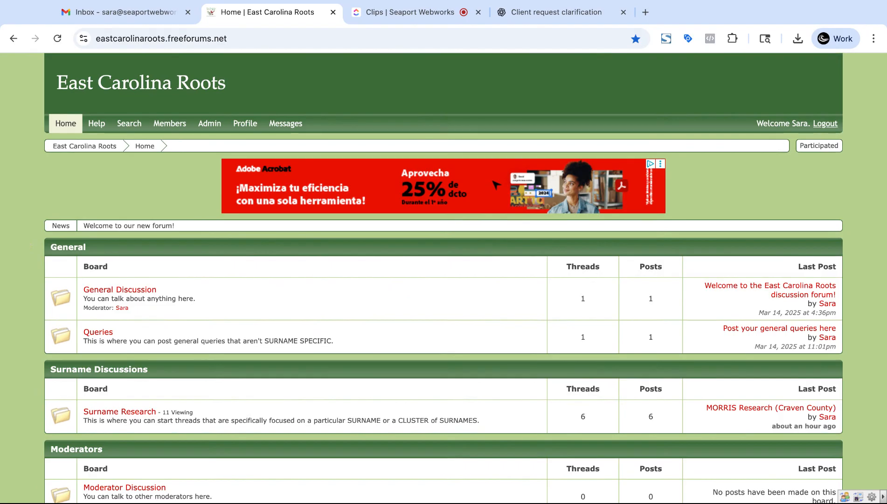
Step: Scroll down the East Carolina Roots home page and open the Moderator Discussion board
scroll(443, 279, "down", 1)
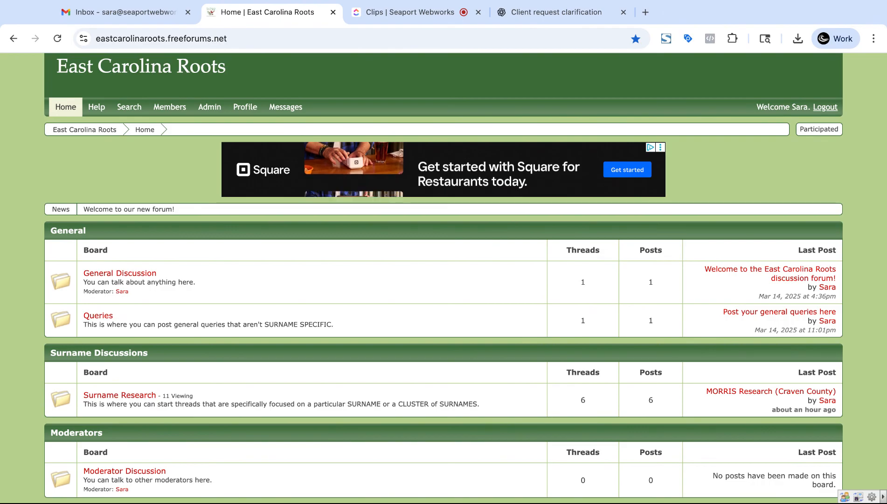
scroll(1, 329, "down", 3)
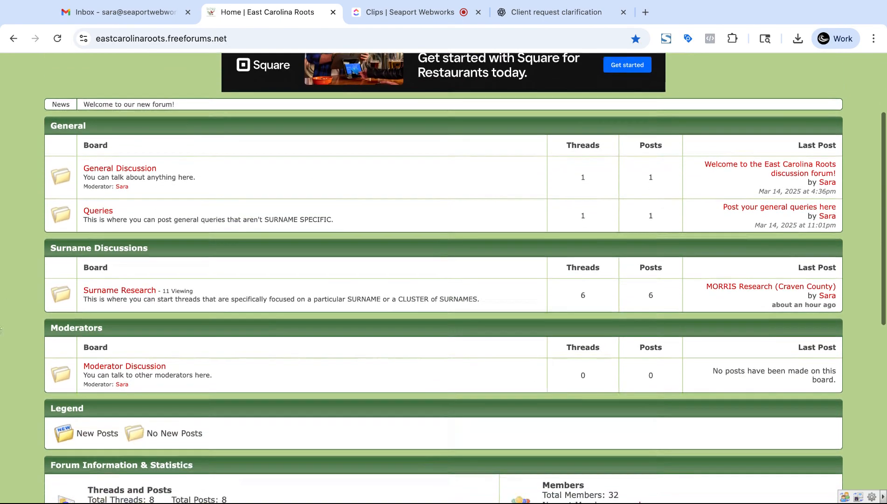
left_click(118, 367)
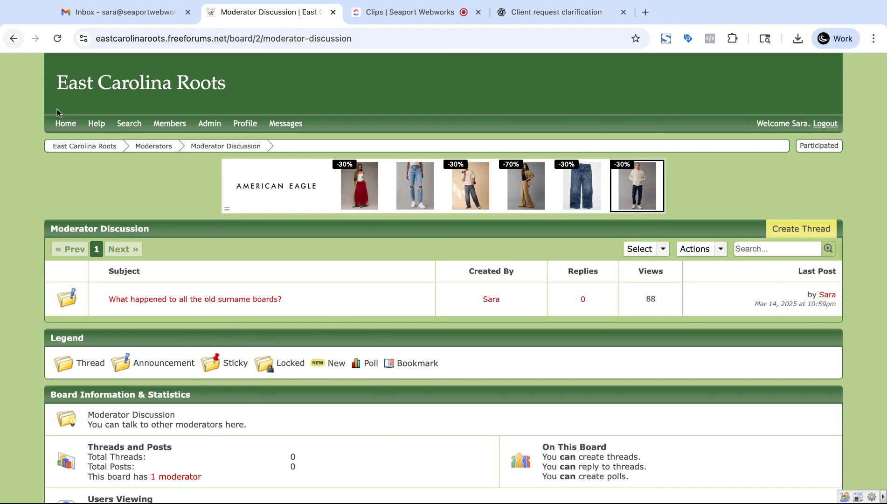
Step: Return to the East Carolina Roots home page and open the Surname Research board
left_click(85, 145)
scroll(30, 224, "down", 3)
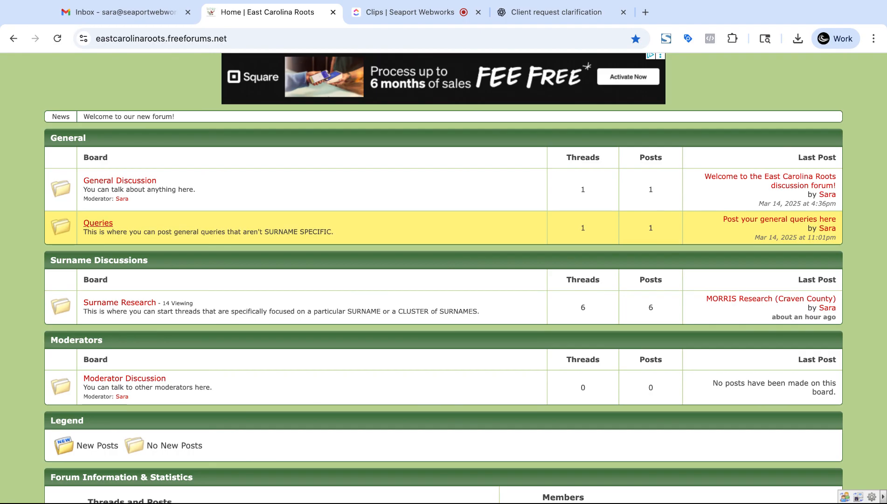
left_click(115, 309)
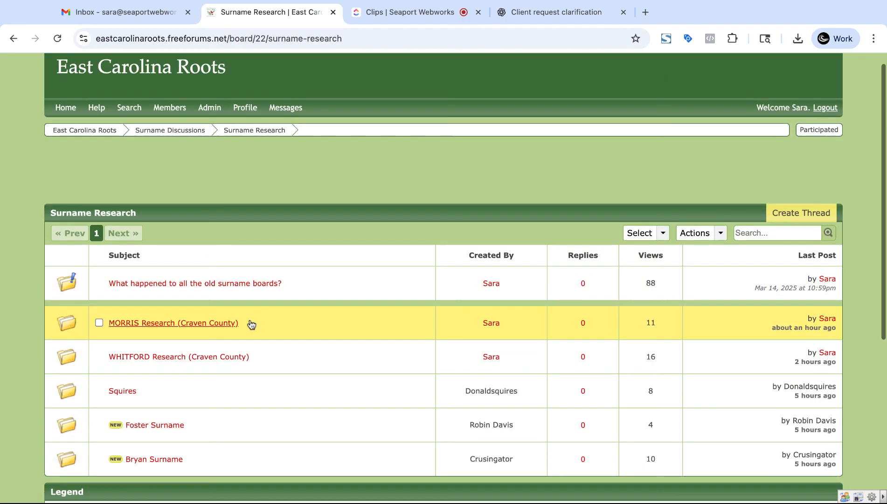
Step: Open the WHITFORD Research (Craven County) thread from the board's list
scroll(233, 331, "down", 3)
scroll(178, 392, "up", 1)
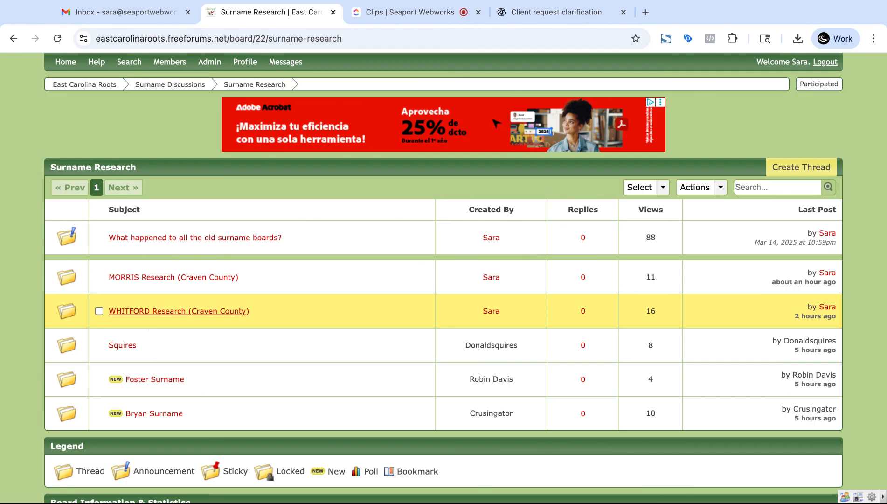
left_click(178, 311)
Step: Read through the WHITFORD thread, then go back to the Surname Research thread list
scroll(179, 312, "down", 3)
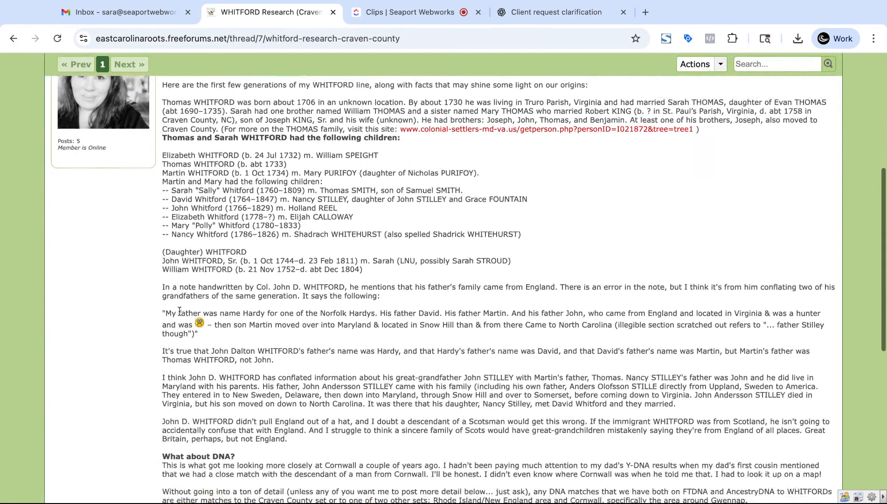
scroll(180, 312, "down", 2)
scroll(202, 363, "up", 4)
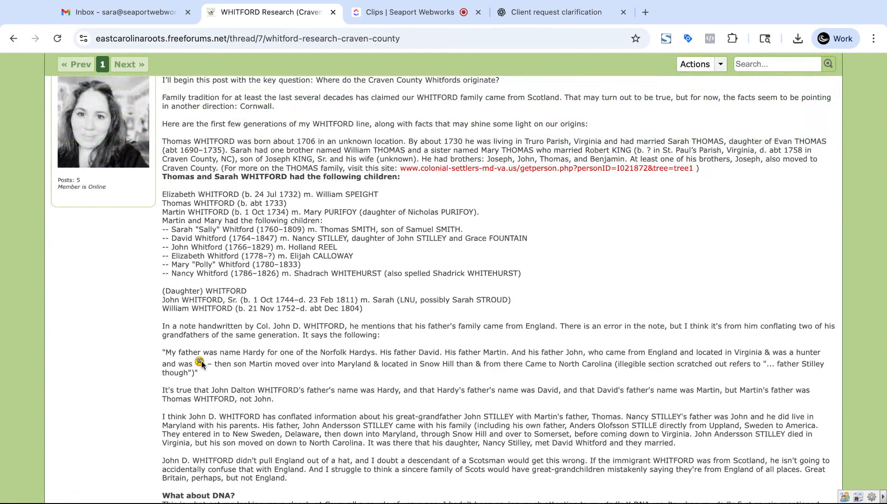
scroll(218, 323, "down", 2)
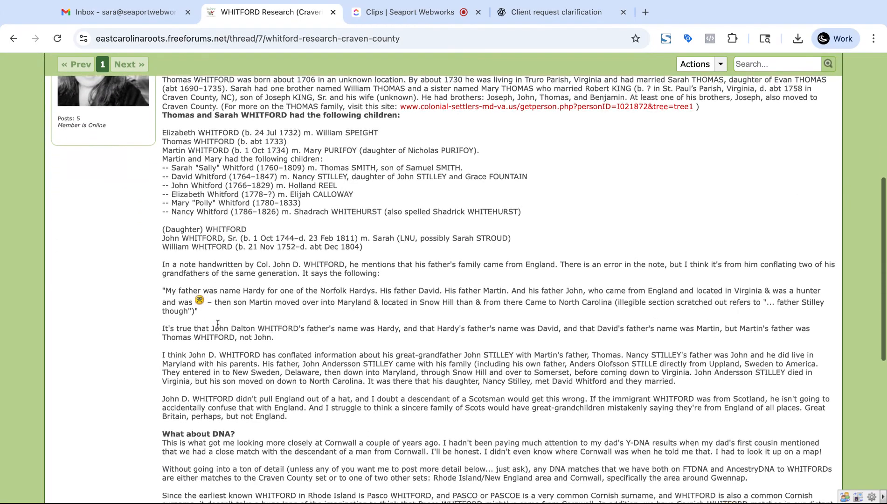
scroll(218, 324, "down", 2)
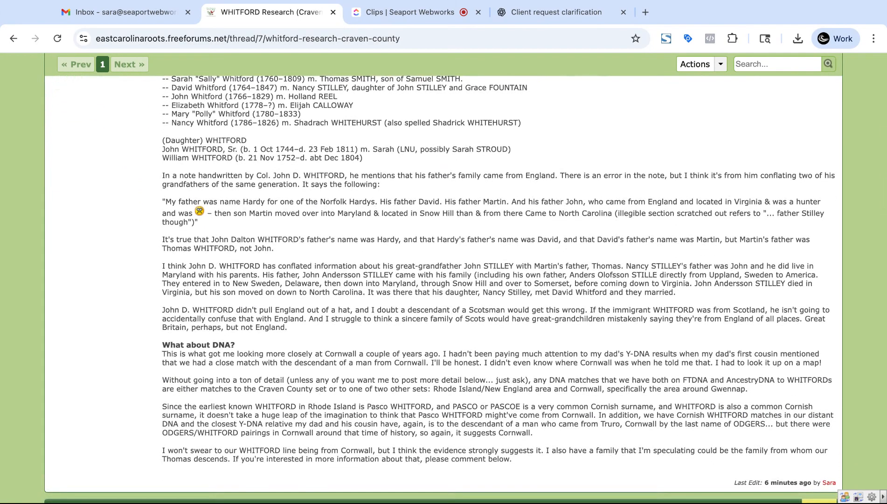
scroll(216, 312, "up", 2)
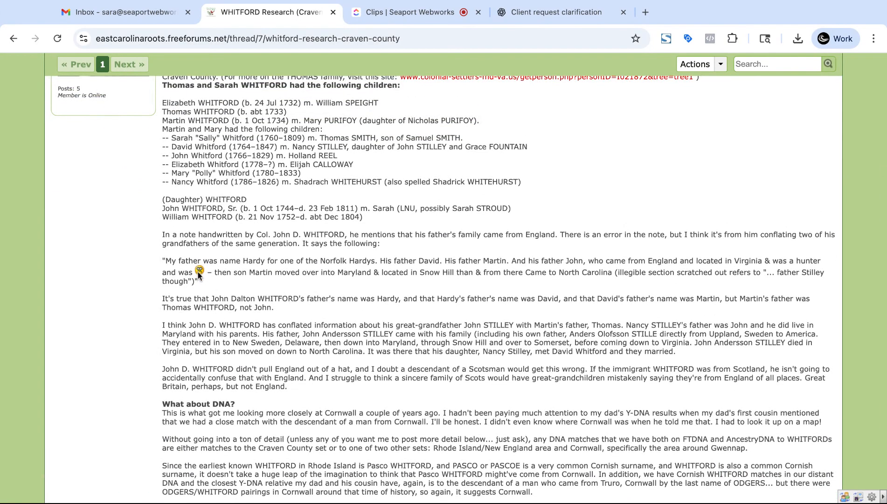
scroll(198, 274, "up", 6)
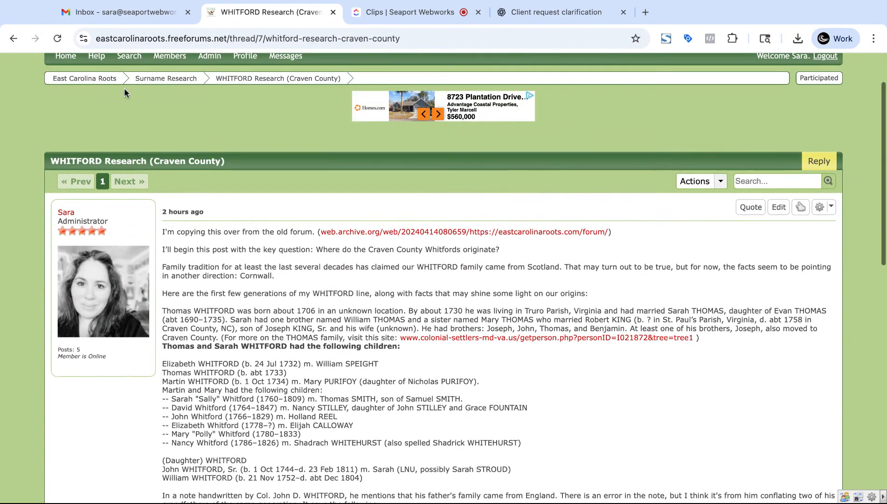
left_click(13, 38)
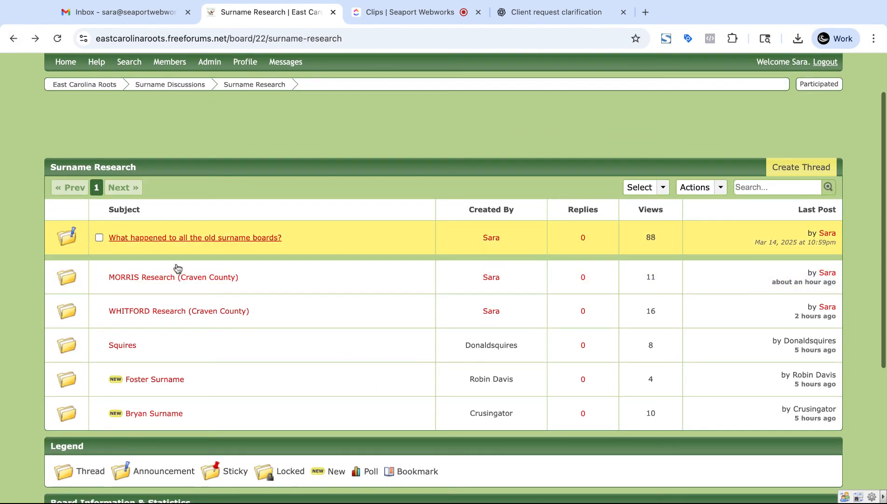
Step: Look over the MORRIS Research (Craven County) thread and return to the thread list
left_click(172, 278)
scroll(264, 399, "down", 4)
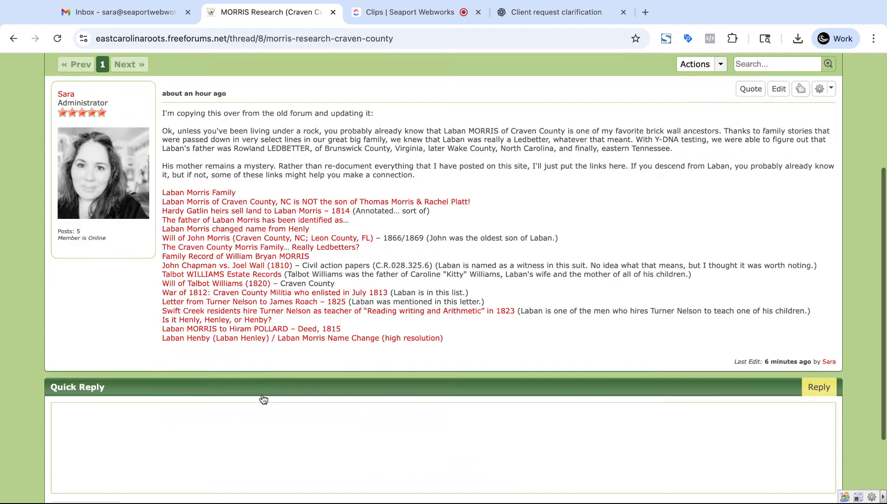
left_click(13, 38)
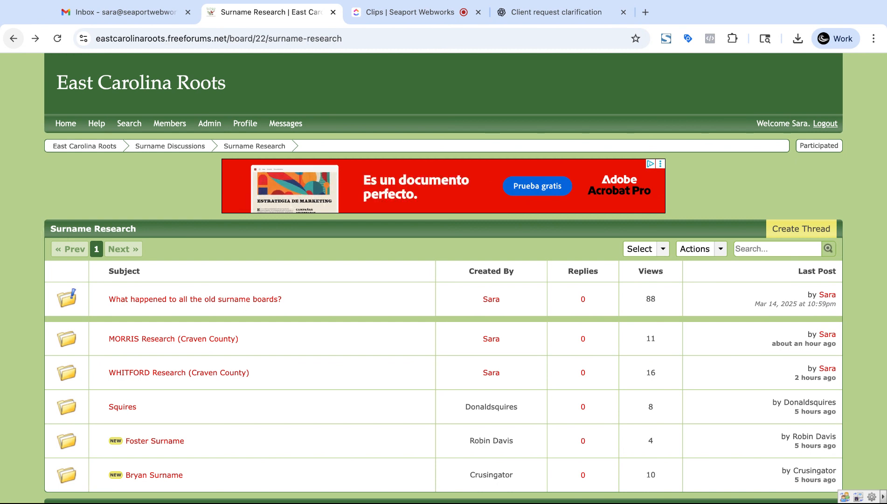
Step: Return to the forum home page and reopen the Moderator Discussion board
left_click(65, 148)
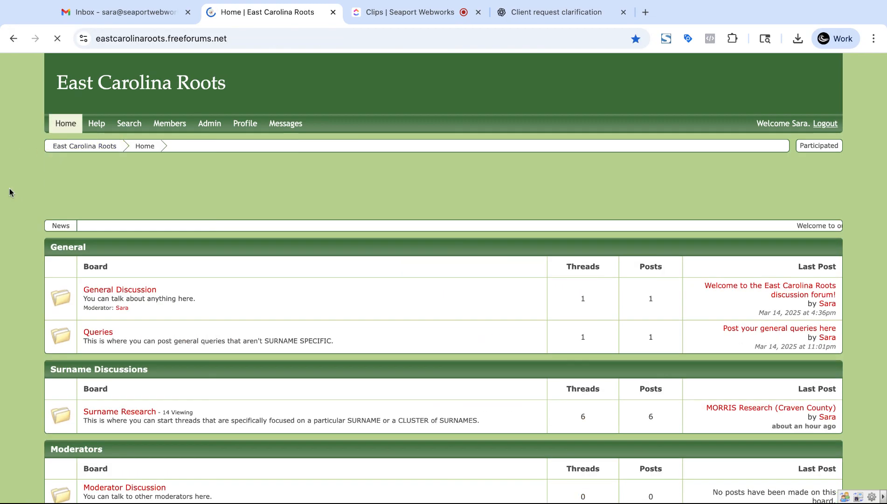
scroll(25, 172, "down", 4)
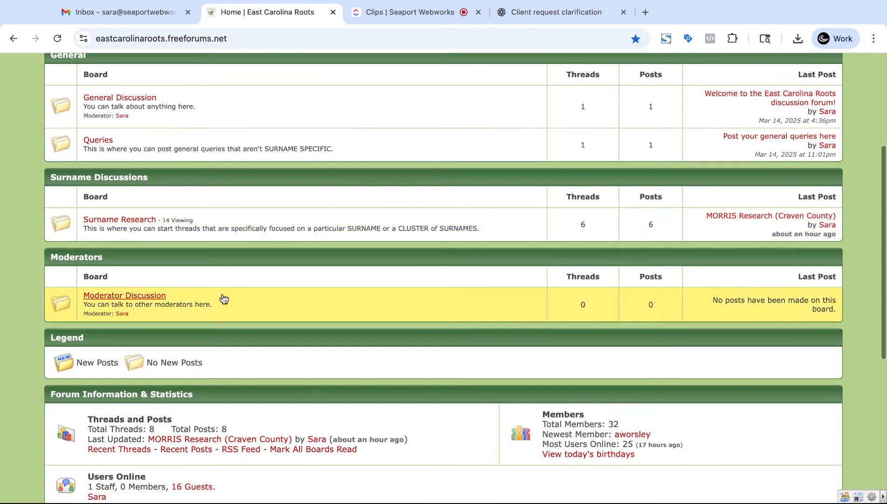
scroll(129, 474, "up", 2)
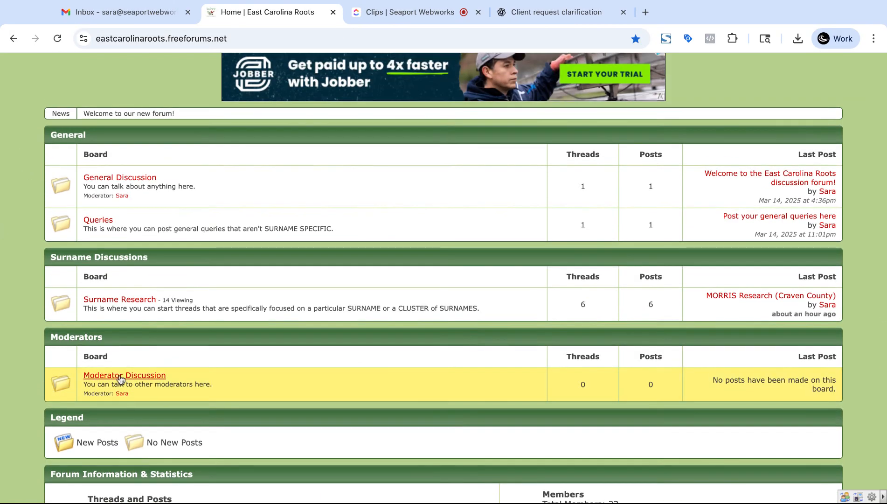
left_click(105, 375)
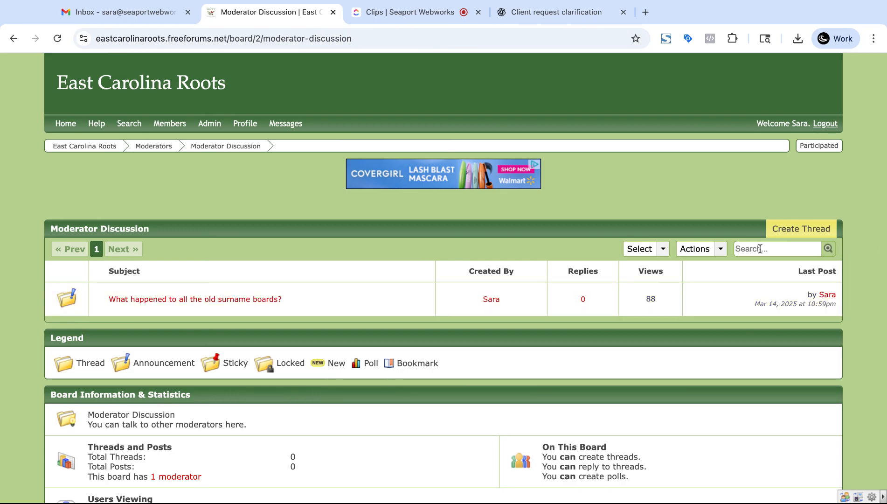
Step: Create a Moderator Discussion thread with subject 'Who is John Doe of Pitt County ca 1775?'
left_click(792, 234)
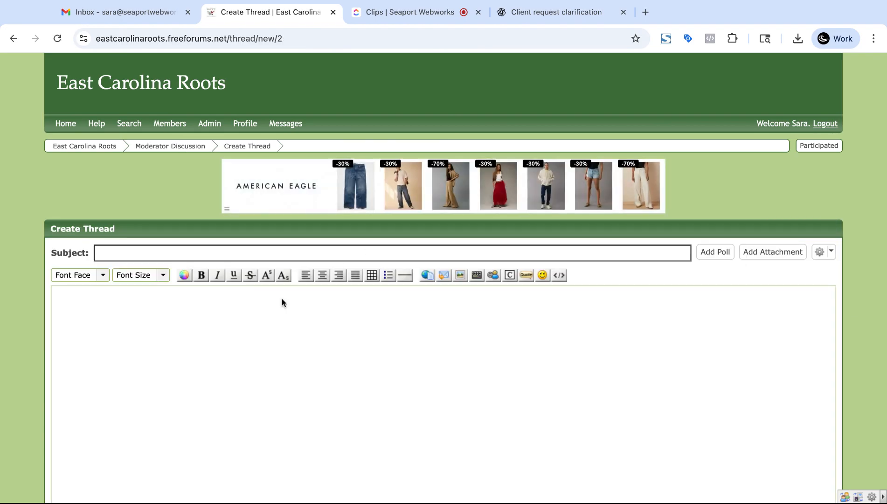
type("Who is ")
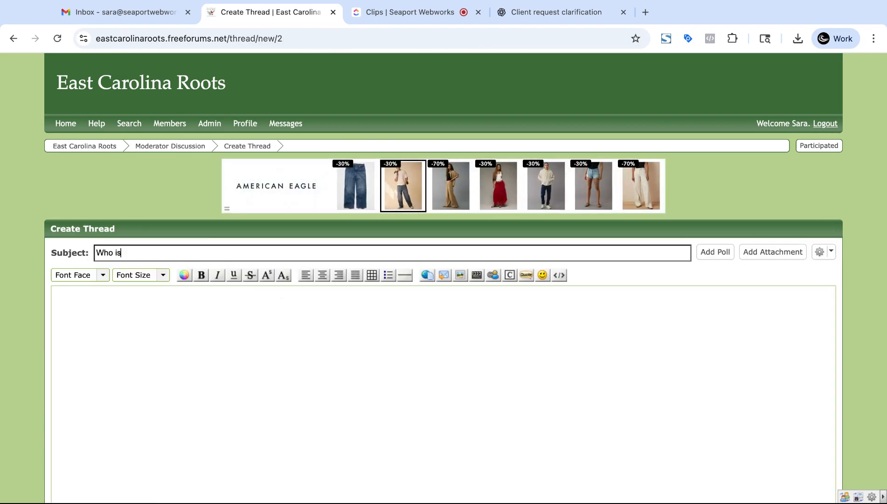
type("John S")
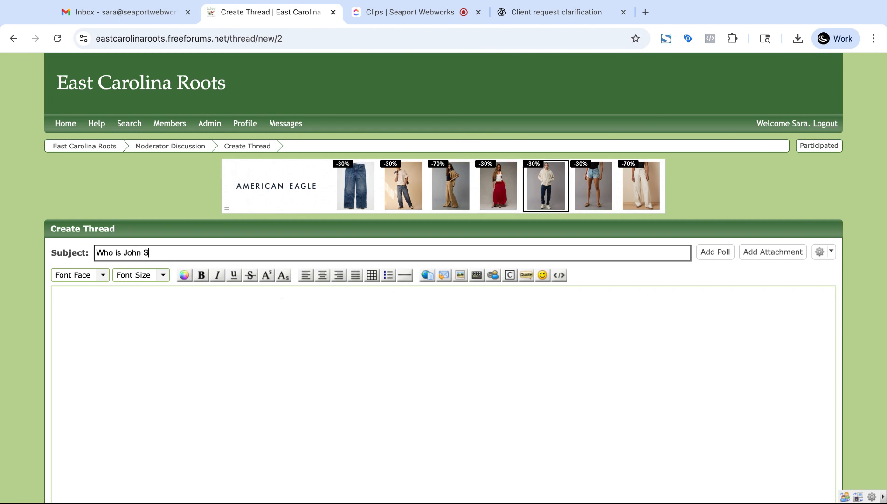
key("BackSpace")
type("Doe?")
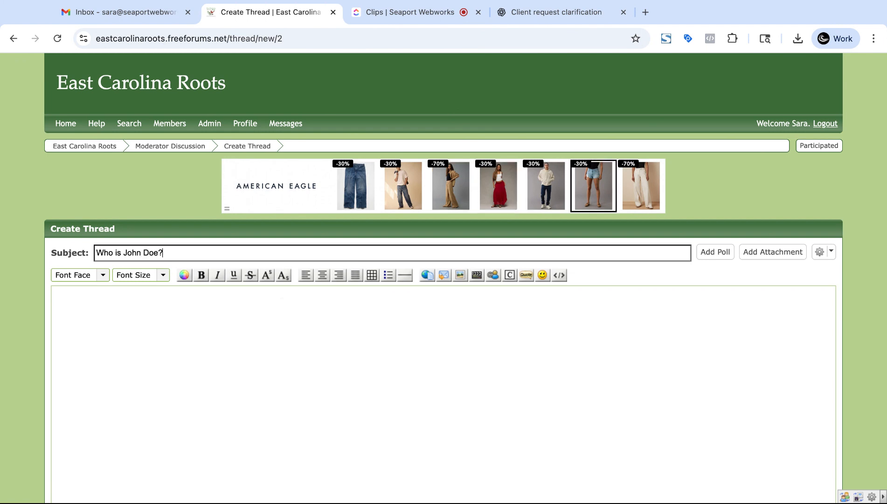
key("BackSpace")
type(" of ")
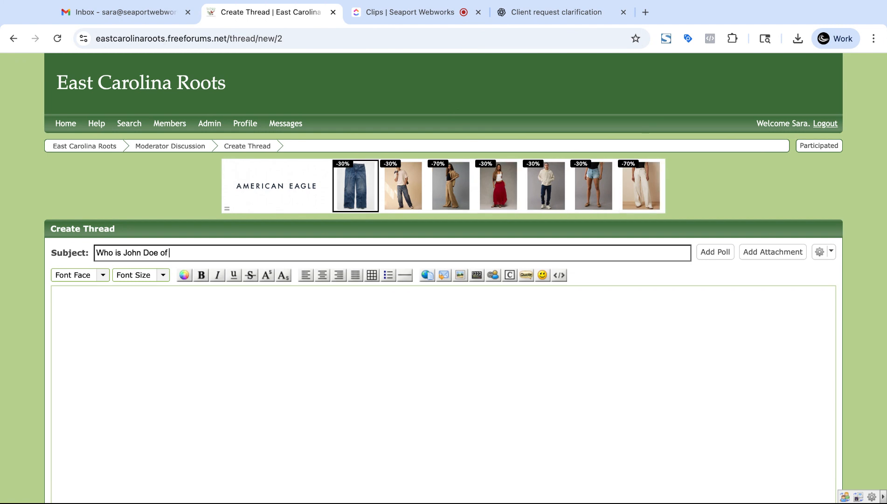
type("Pitt County")
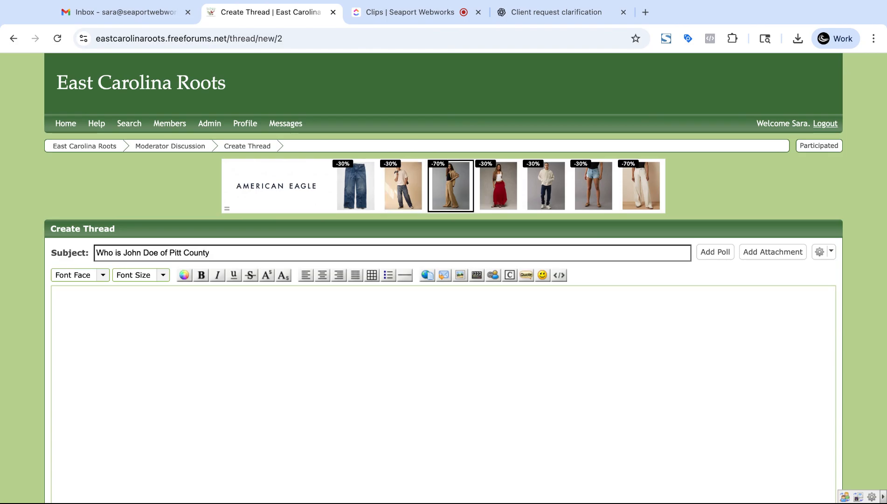
type(" circa")
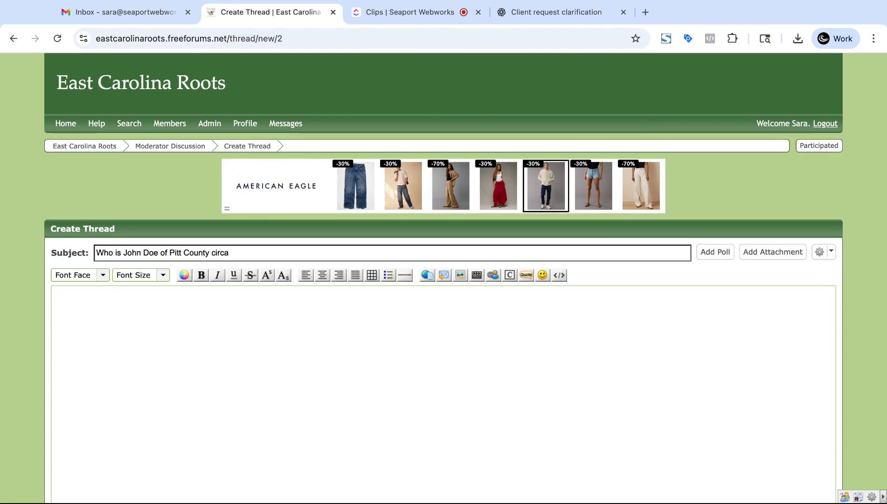
key("BackSpace")
key("BackSpace")
key("BackSpace")
key("BackSpace")
type("a")
key("BackSpace")
key("BackSpace")
type("a 1")
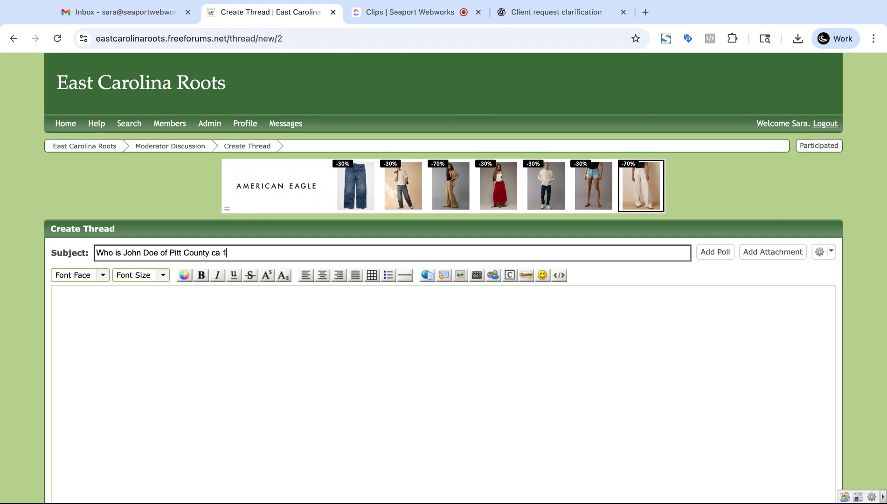
type("775")
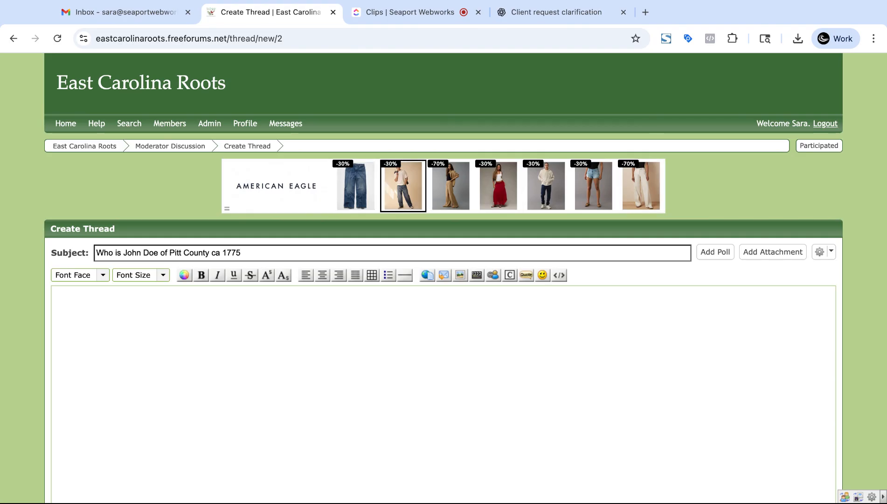
type("?")
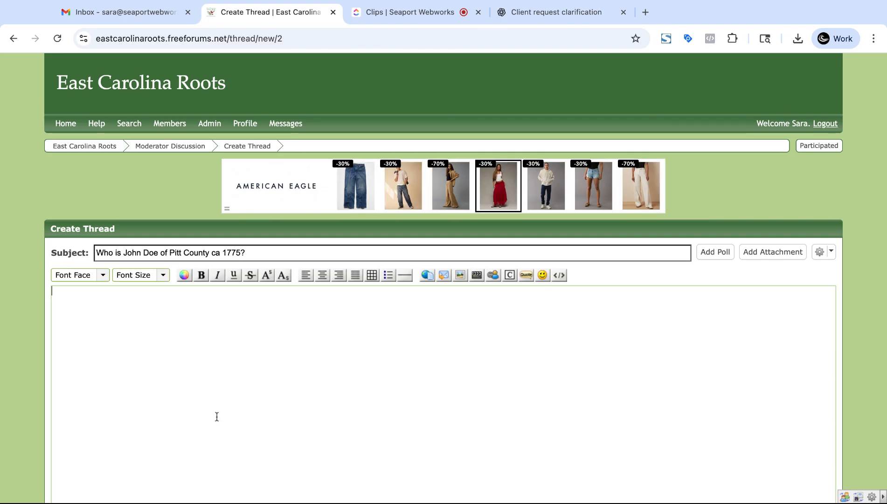
Step: Type the body 'I have a question about John Doe of Pitt County? Was he and ECU Pirate fan'
scroll(157, 360, "down", 1)
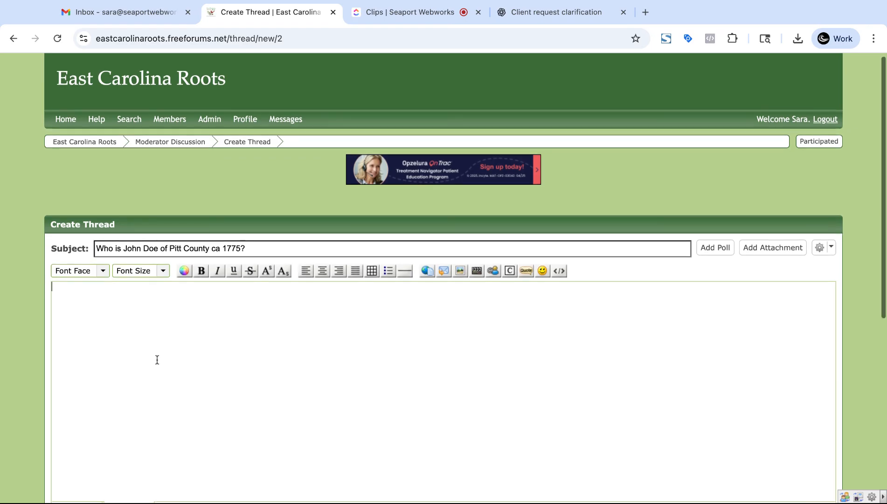
scroll(157, 359, "down", 3)
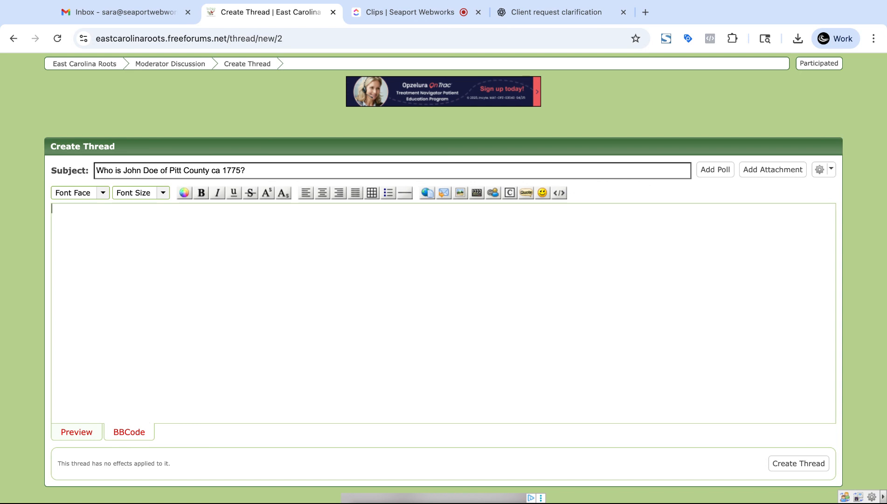
type("I have ")
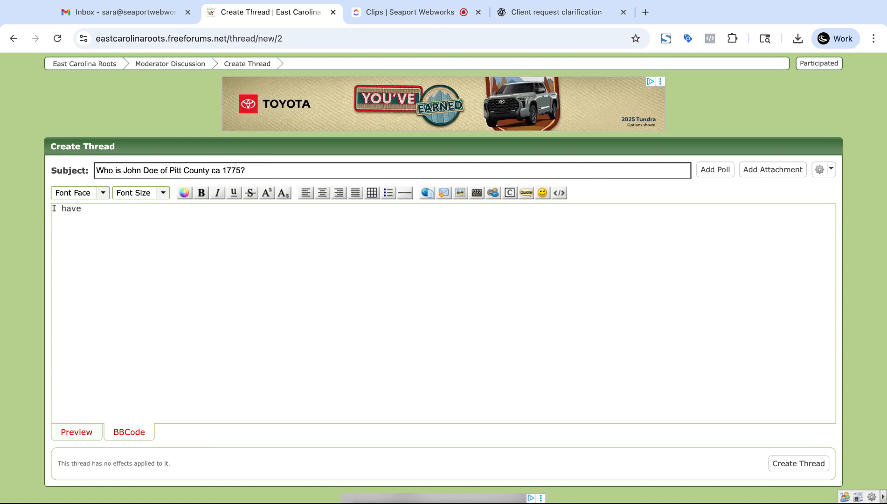
type("a qu")
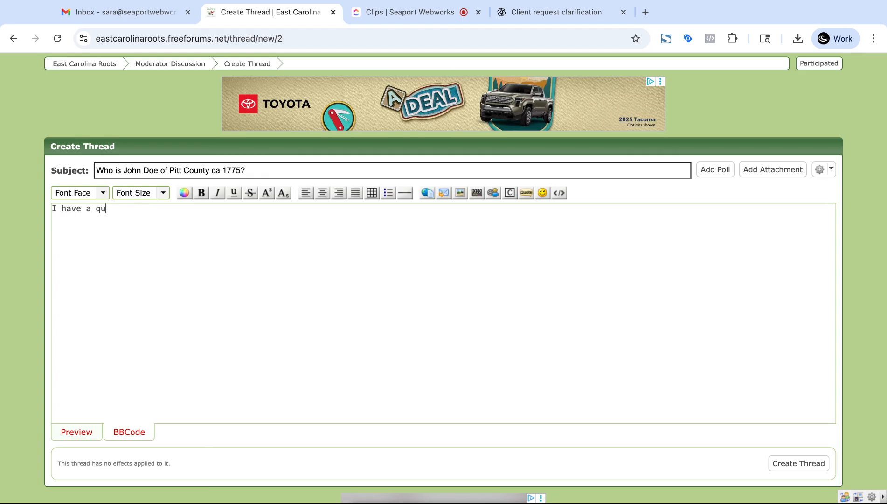
type("estion about John")
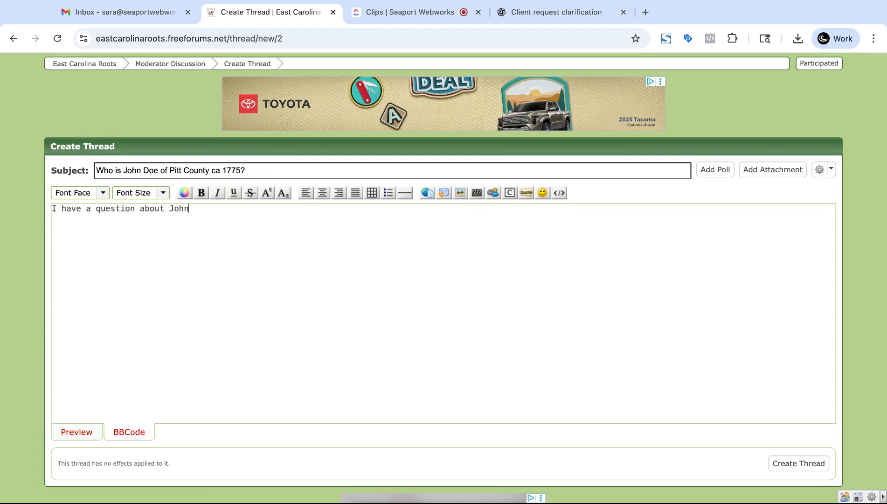
type(" Doe of Pitt Count")
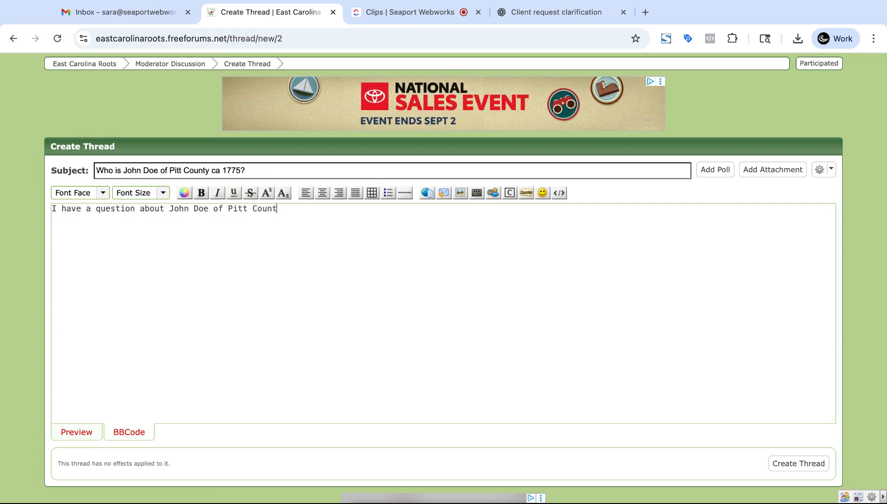
type("y? Was ")
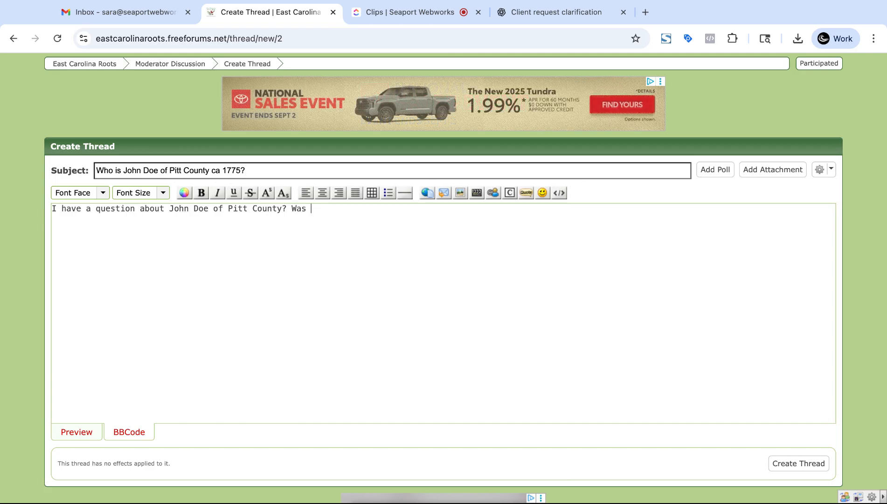
type("he and ECU ")
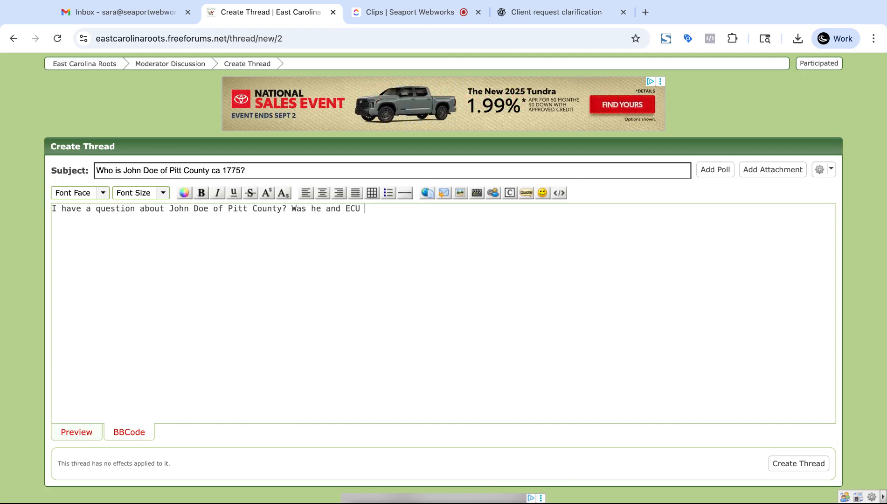
type("PIr")
type("rate fan")
Step: Move 'Was he and ECU Pirate fan?' onto its own line and select it
left_click(294, 208)
key("Return")
key("Return")
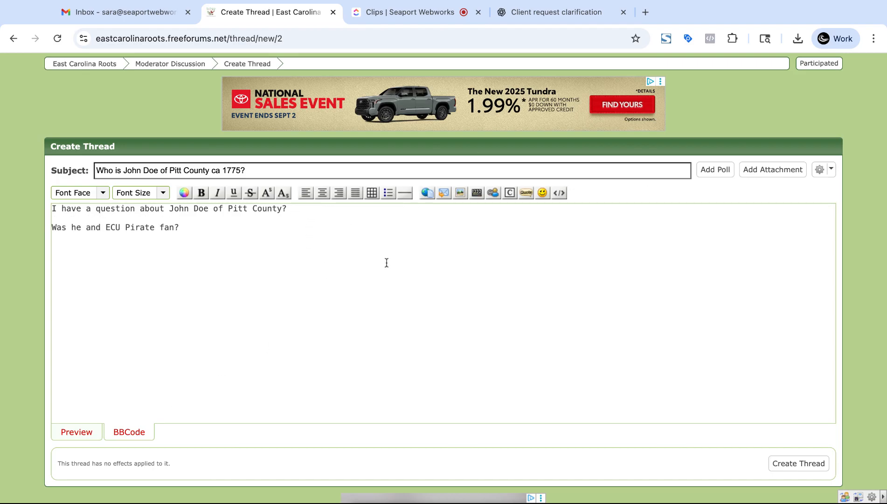
left_click(299, 304)
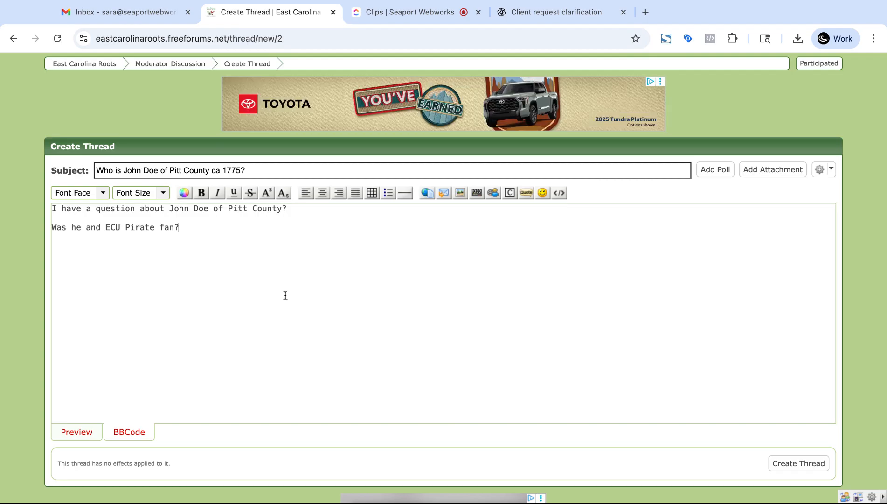
key("alt+shift+Left")
key("alt+shift+Left")
key("alt+shift+Left")
key("alt+shift+Left")
key("alt+shift+Left")
key("alt+shift+Left")
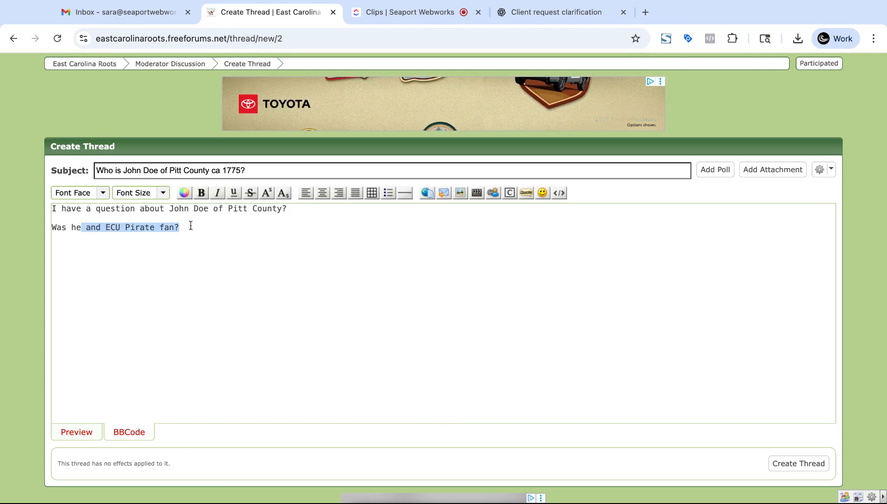
Step: Remove the [b] tag so the second line stays plain, then switch to the rich-text preview
left_click(201, 192)
left_click(240, 289)
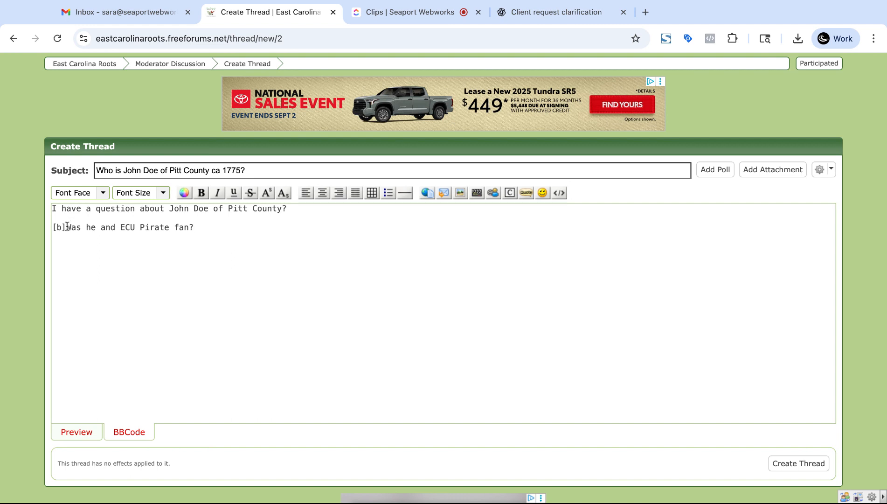
left_click_drag(66, 228, 48, 229)
key("BackSpace")
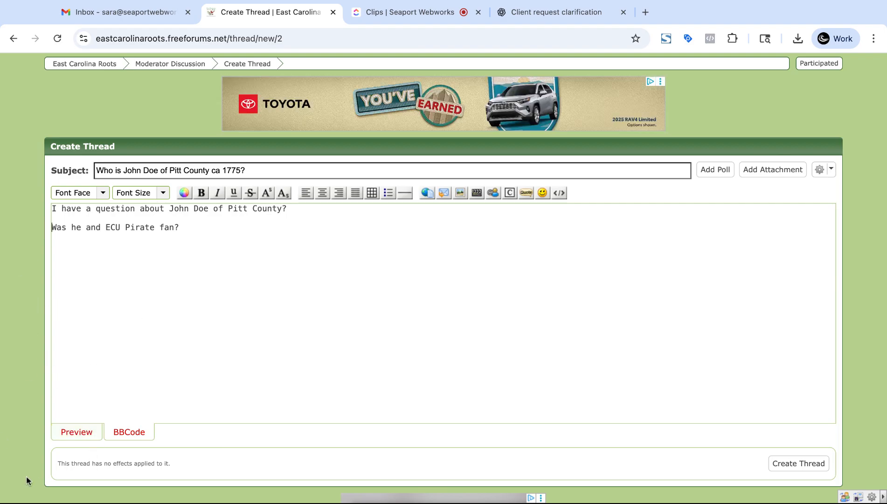
left_click(73, 437)
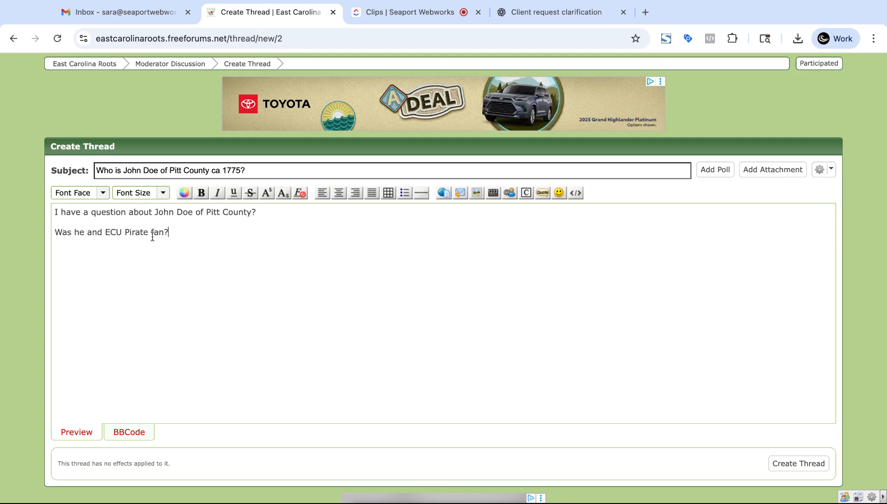
left_click(56, 233)
key("BackSpace")
key("BackSpace")
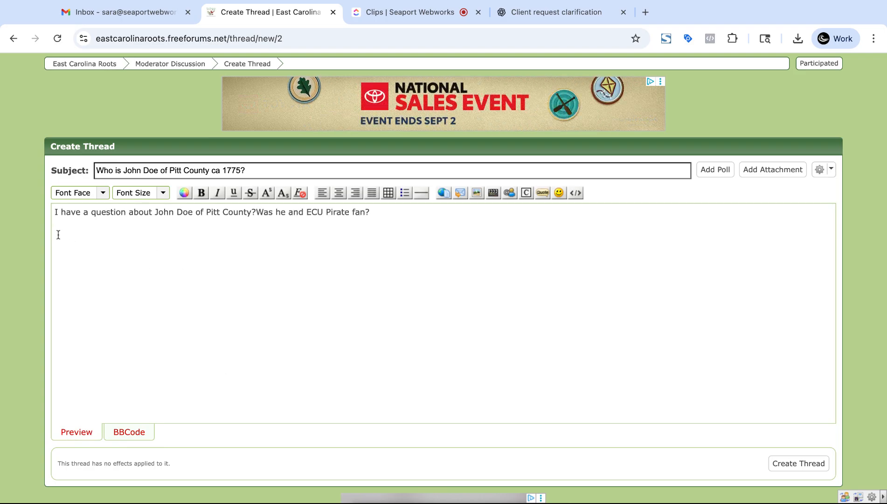
key("Return")
key("Return")
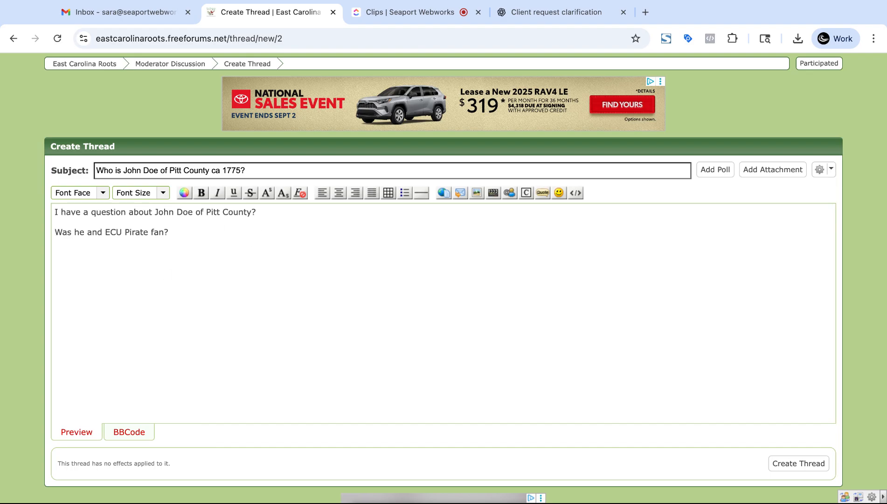
triple_click(182, 236)
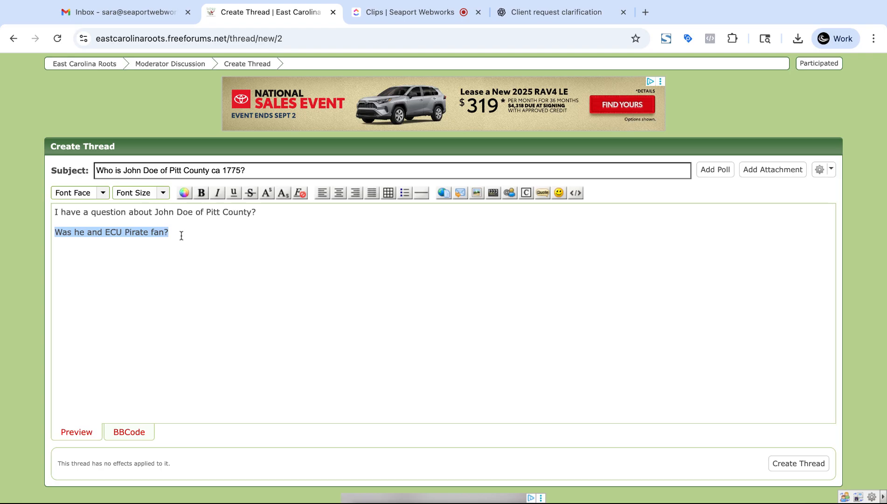
left_click(202, 193)
left_click(218, 193)
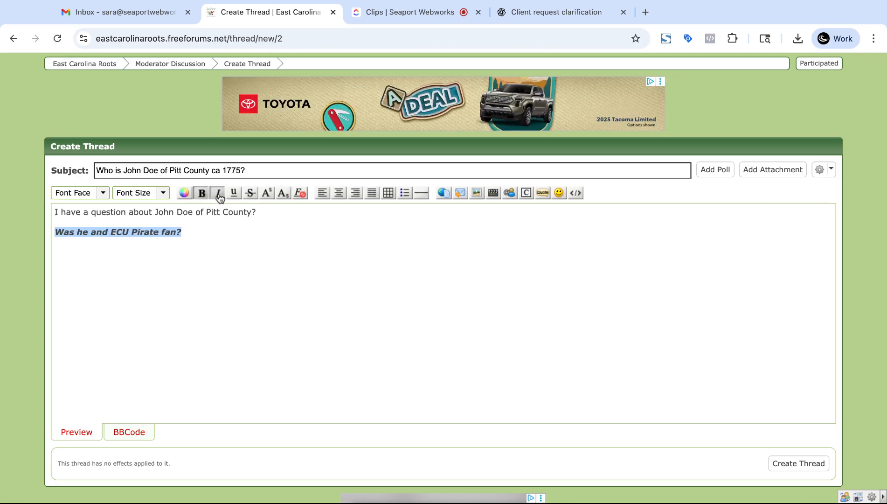
left_click(235, 195)
left_click(251, 194)
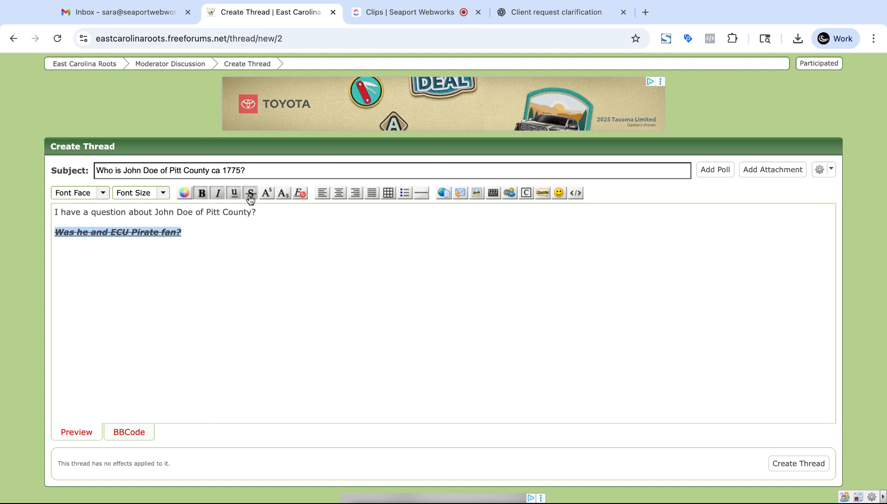
left_click(251, 193)
left_click(235, 193)
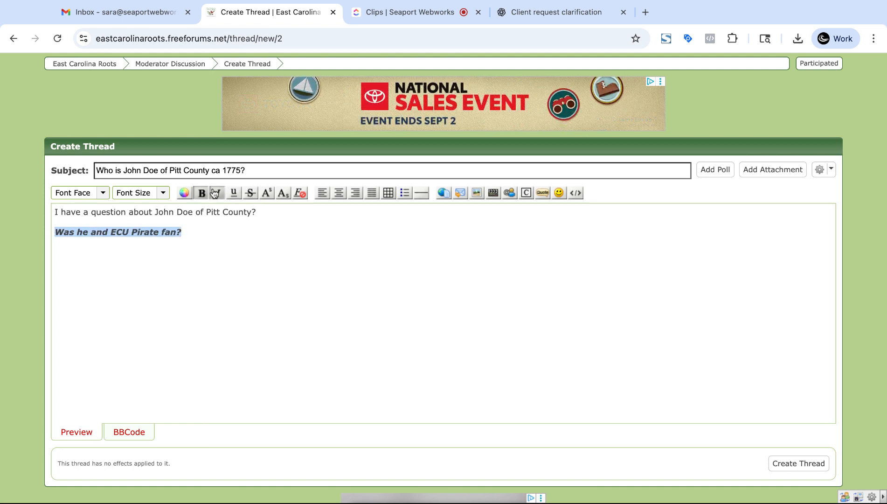
left_click(217, 193)
left_click(207, 193)
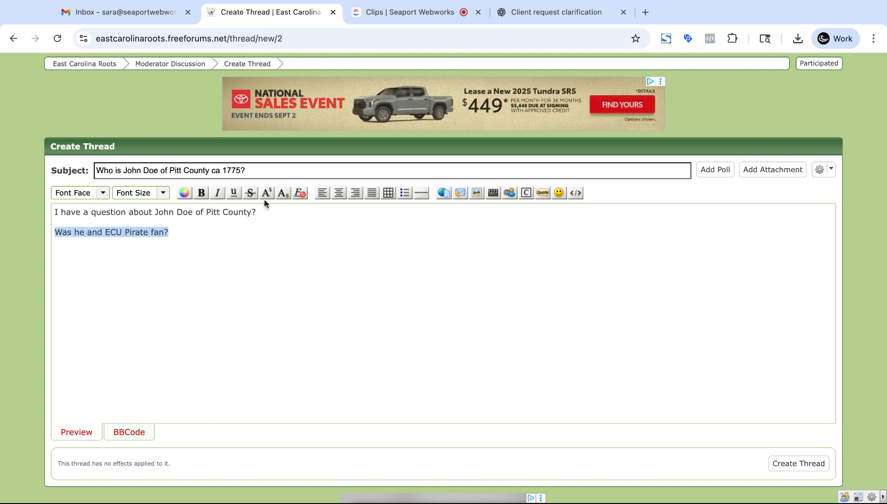
left_click(220, 232)
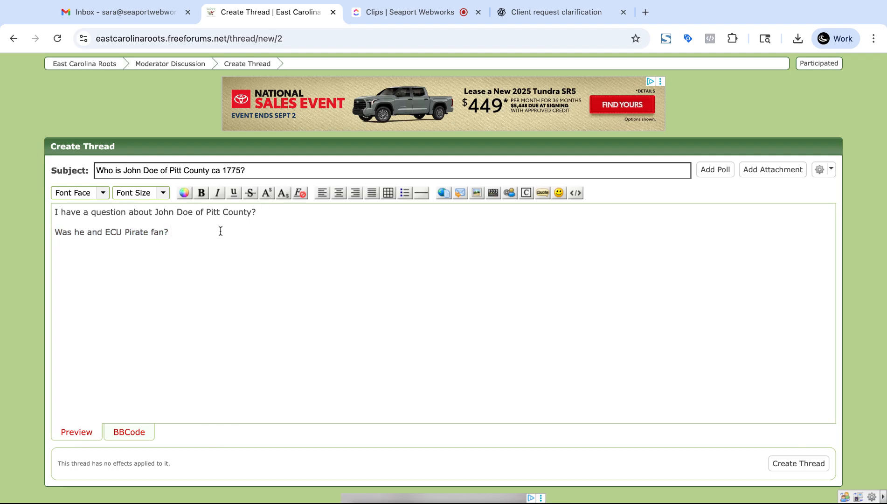
Step: Append 150 to the second line and delete the stray superscript o after it
type("150o")
key("shift+Left")
left_click(267, 195)
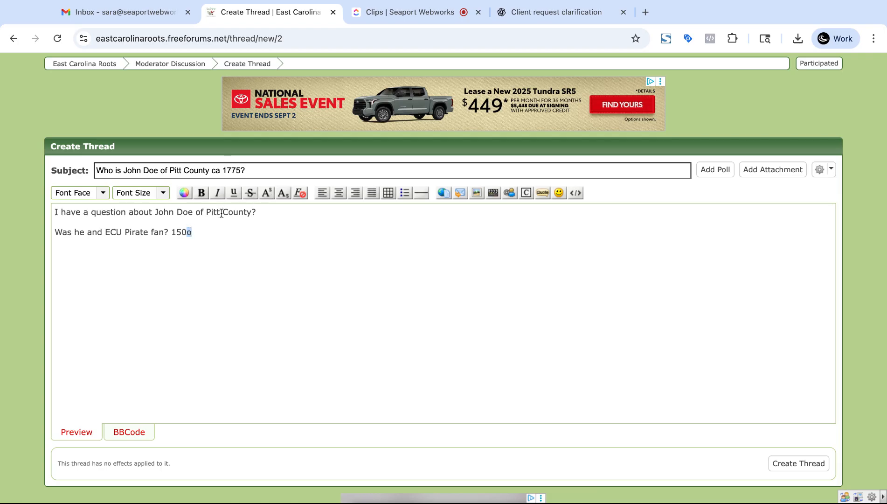
left_click(256, 257)
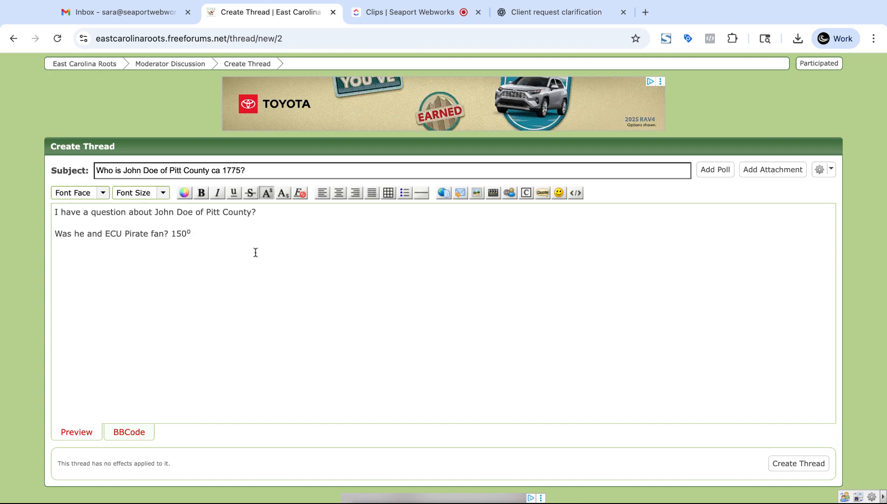
key("BackSpace")
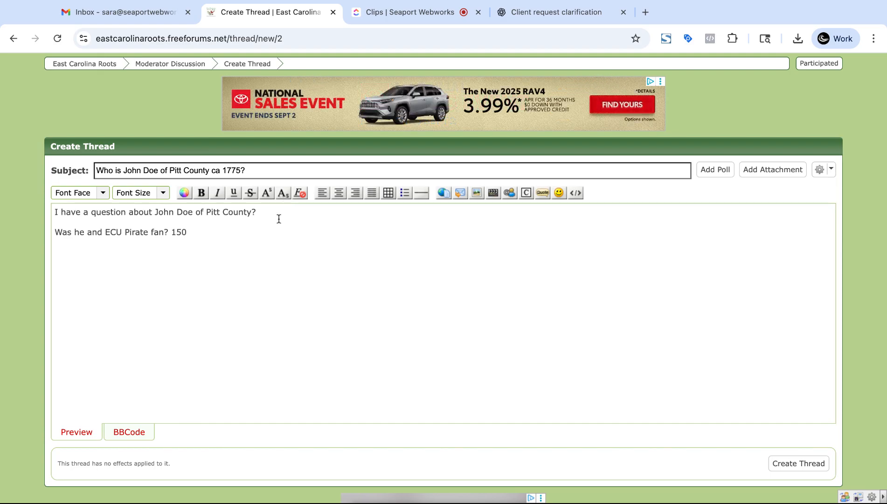
Step: Add a third line 'Yes he was. See this article right here.' ending in a subscript 1
left_click(167, 229, "shift")
key("Return")
type("Yes he was. See")
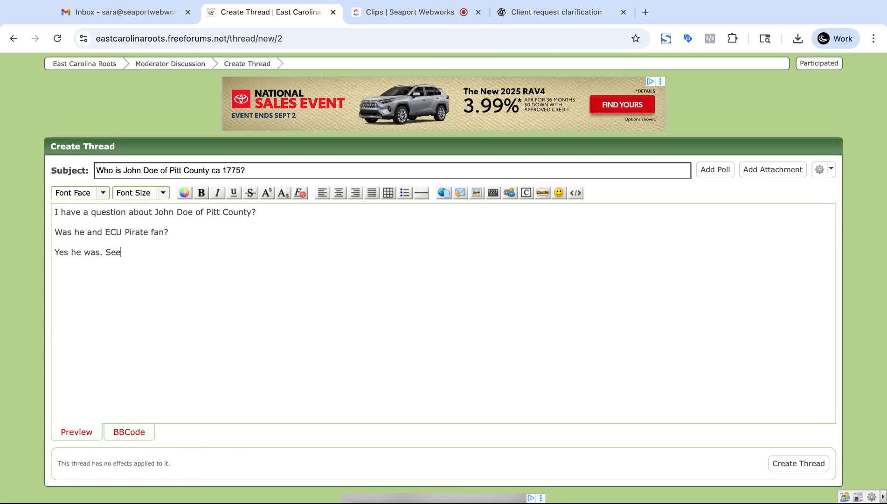
type(" this article right her")
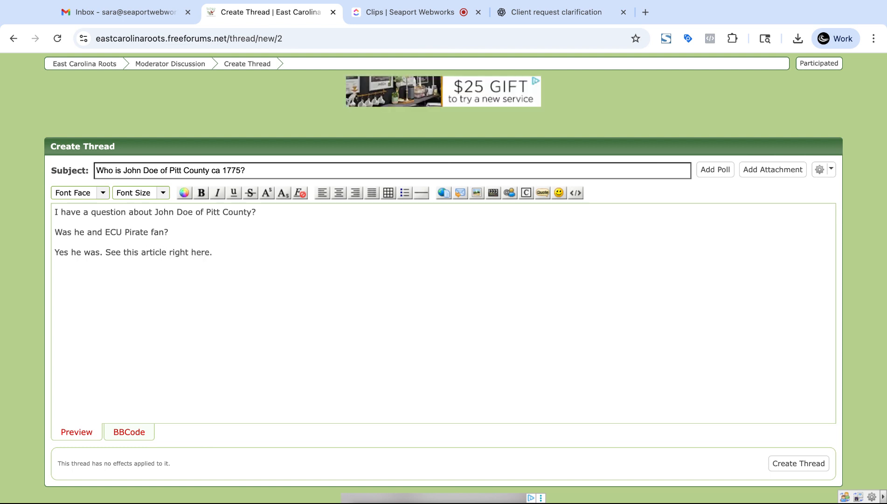
type("e.1")
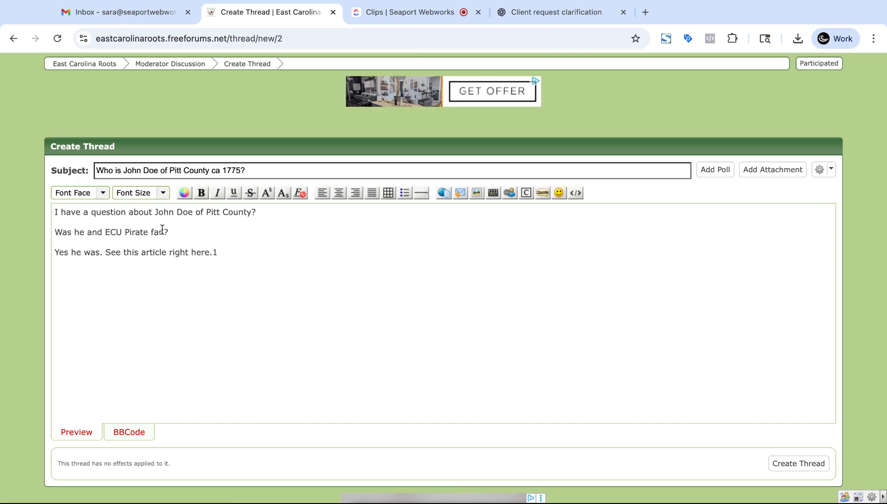
double_click(214, 252)
left_click(283, 193)
key("Return")
key("Return")
key("Return")
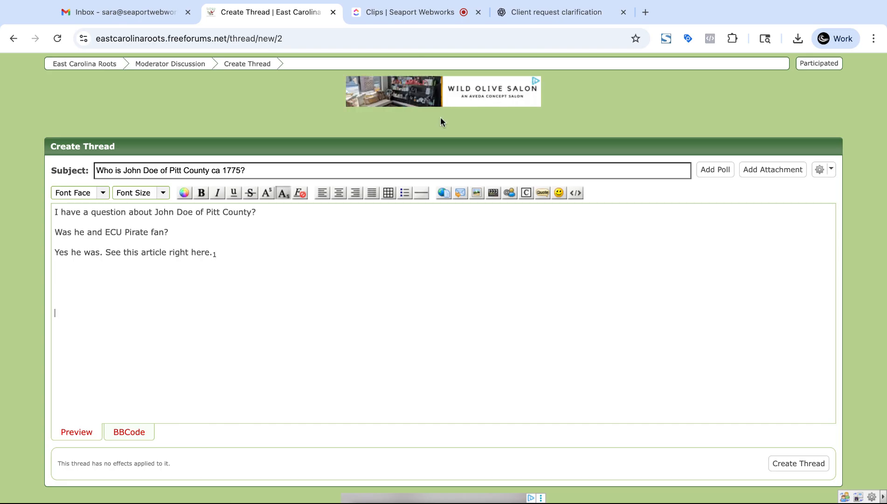
Step: Add the footnote line '1 This is the article right here.' below the text
left_click(283, 194)
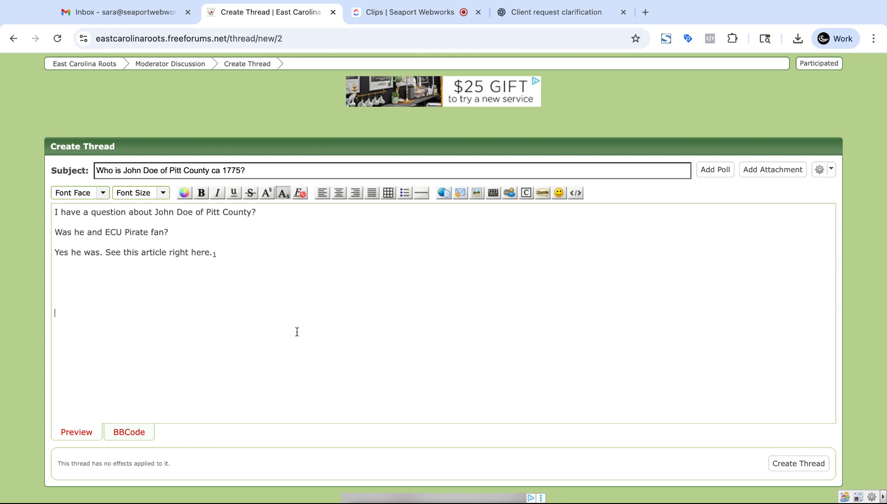
type("T")
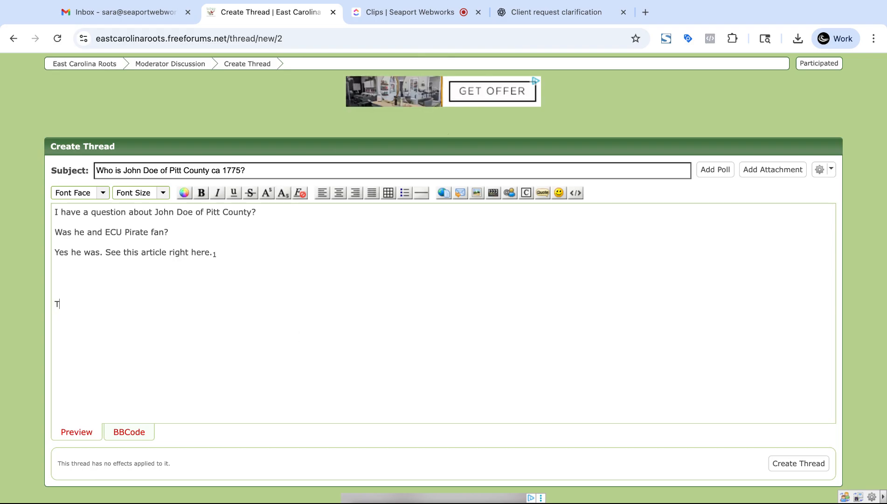
type("his is the ")
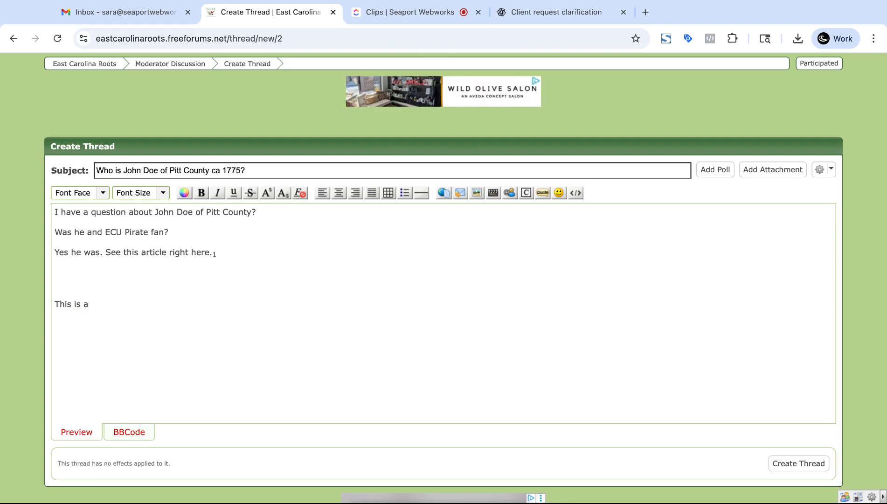
type("a")
key("BackSpace")
type("the ")
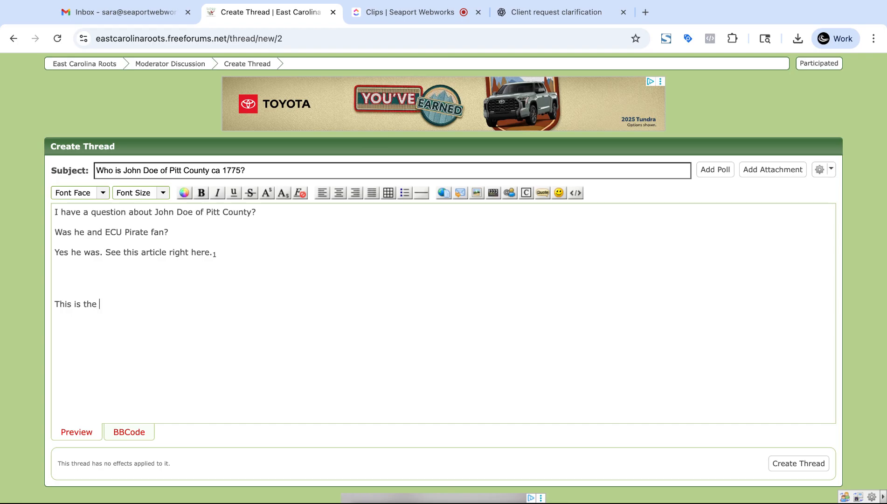
type("article right here.")
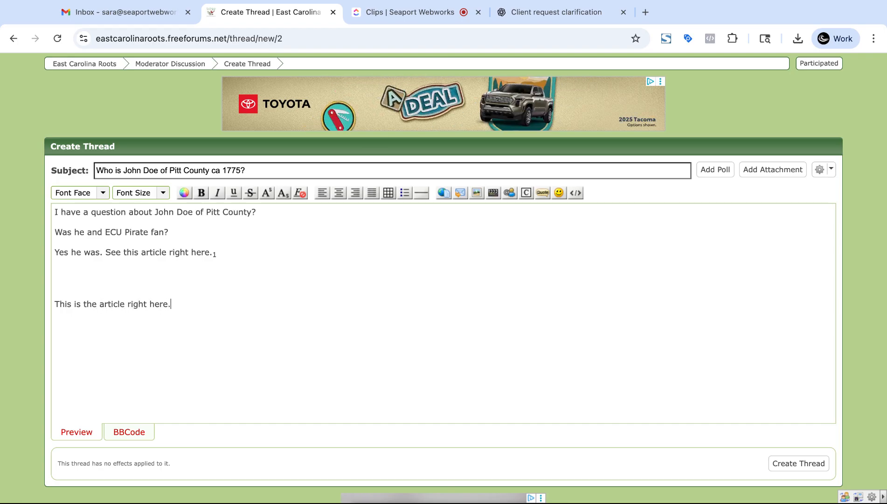
key("super+Left")
type("`1")
key("BackSpace")
key("BackSpace")
type("1")
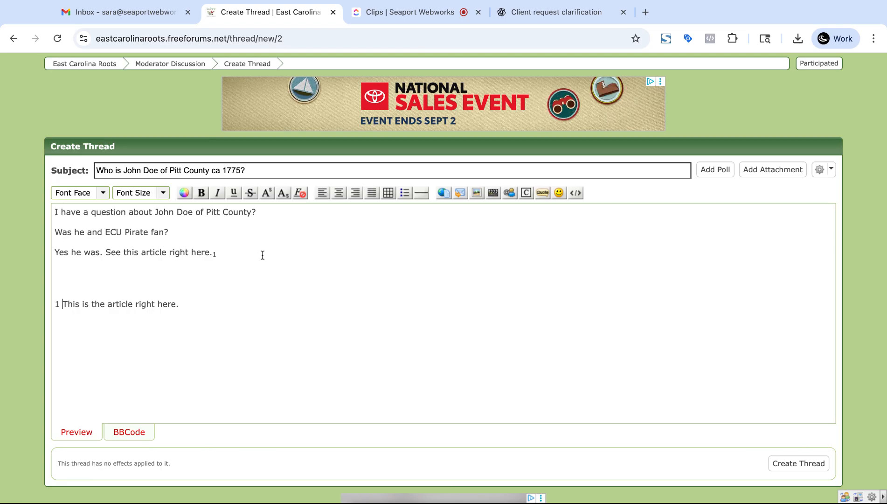
left_click(230, 252)
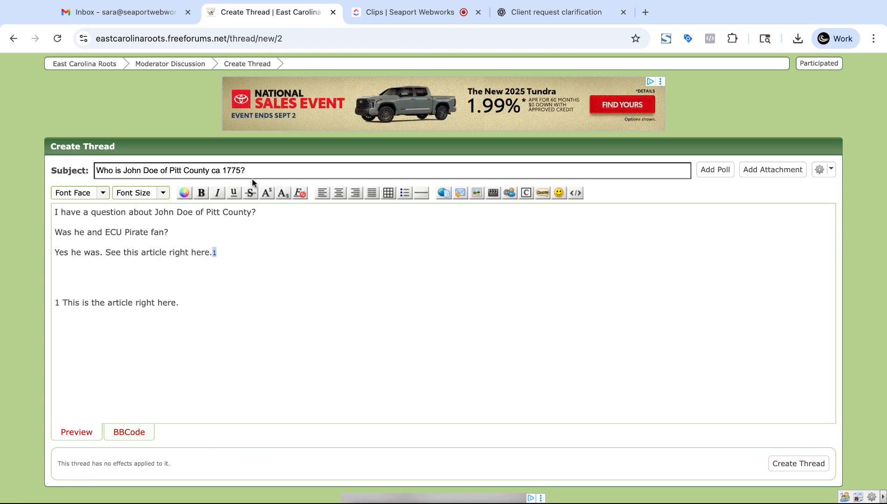
Step: Delete the footnote number 1 from the third line and remove the whole footnote line
left_click(267, 193)
key("BackSpace")
triple_click(201, 297)
key("BackSpace")
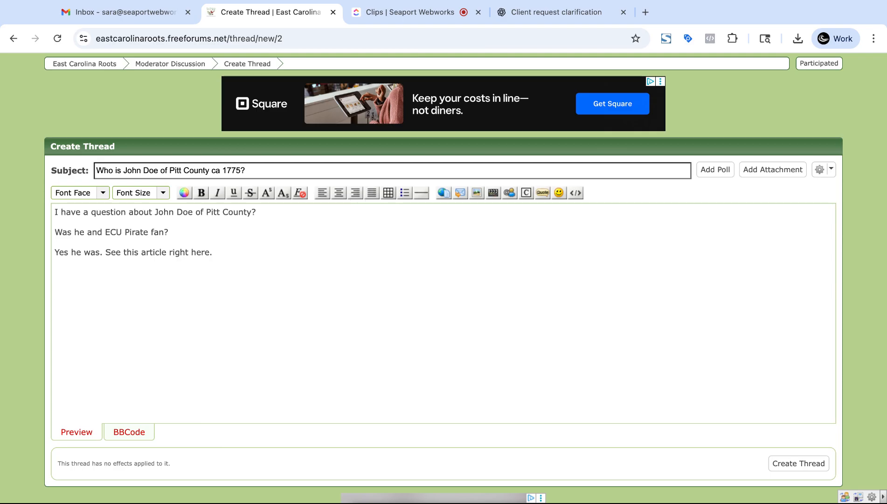
Step: Insert a bordered table of 3 columns and 10 rows below the post text
left_click(389, 193)
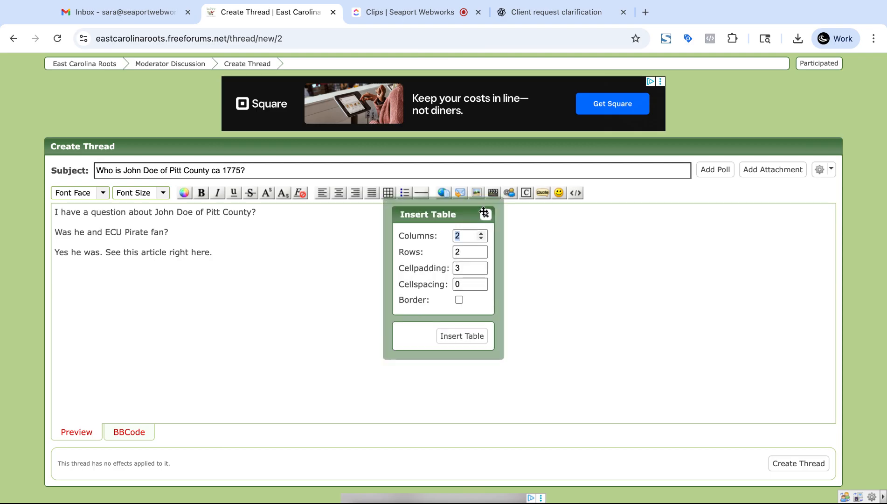
left_click(482, 233)
left_click(482, 250)
left_click(482, 250)
left_click(482, 250)
left_click(482, 250)
left_click(482, 250)
left_click(482, 250)
left_click(482, 250)
left_click(482, 250)
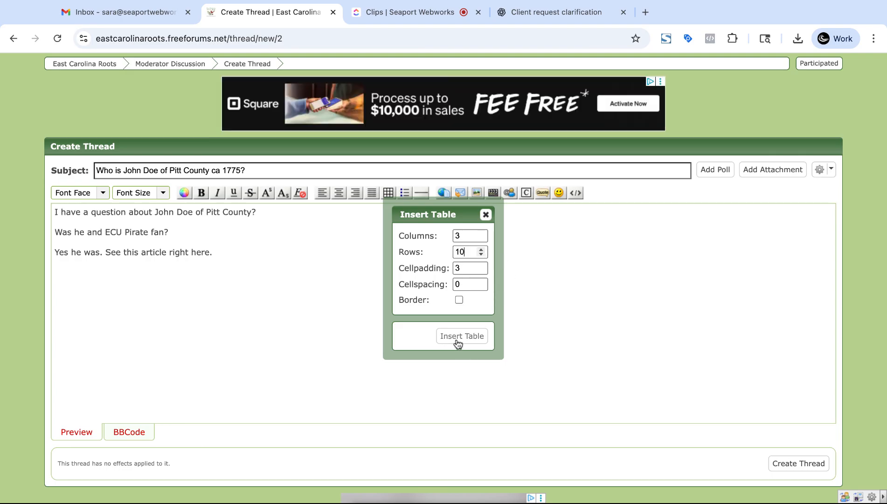
left_click(460, 300)
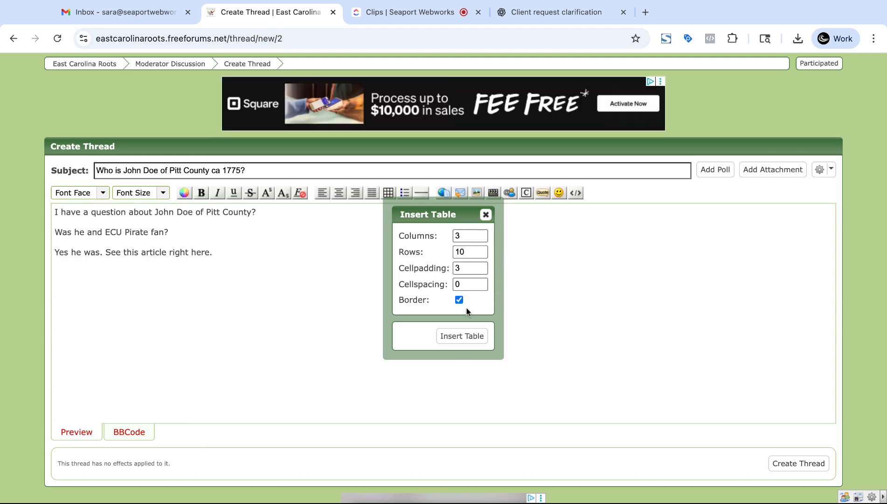
left_click(456, 343)
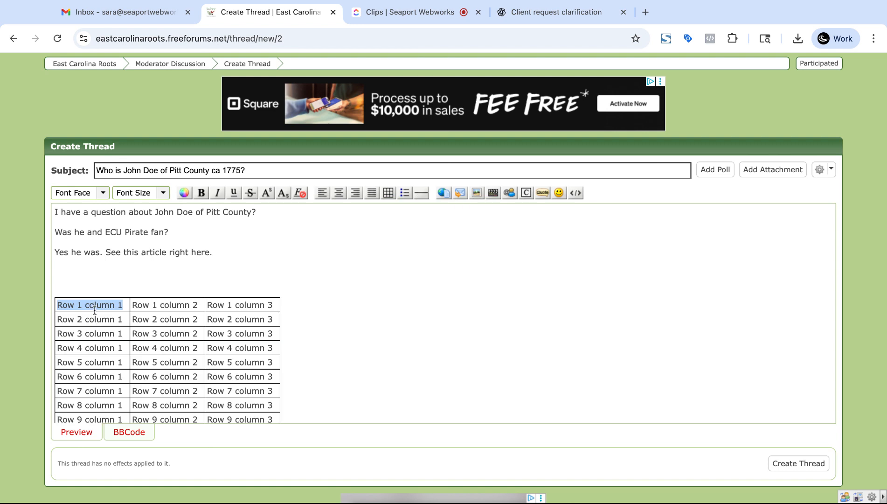
Step: Indent the first cell, remove the indent again, and select the cell's text
key("Tab")
key("BackSpace")
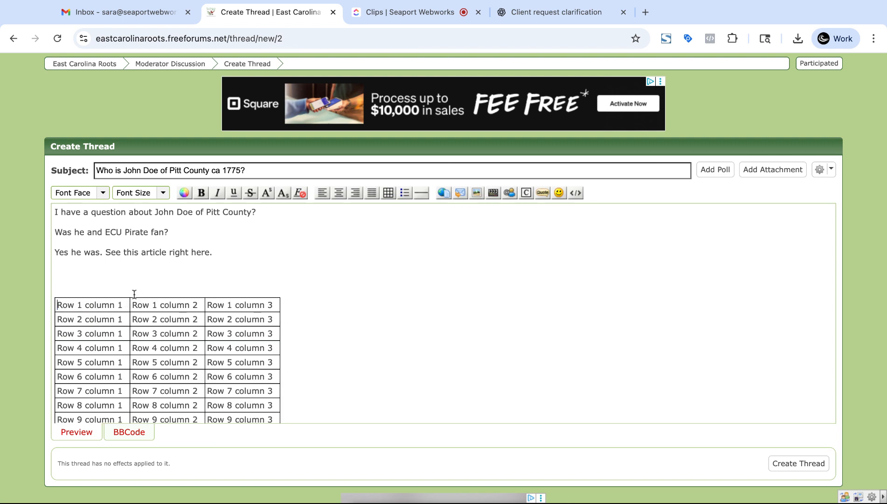
key("shift+End")
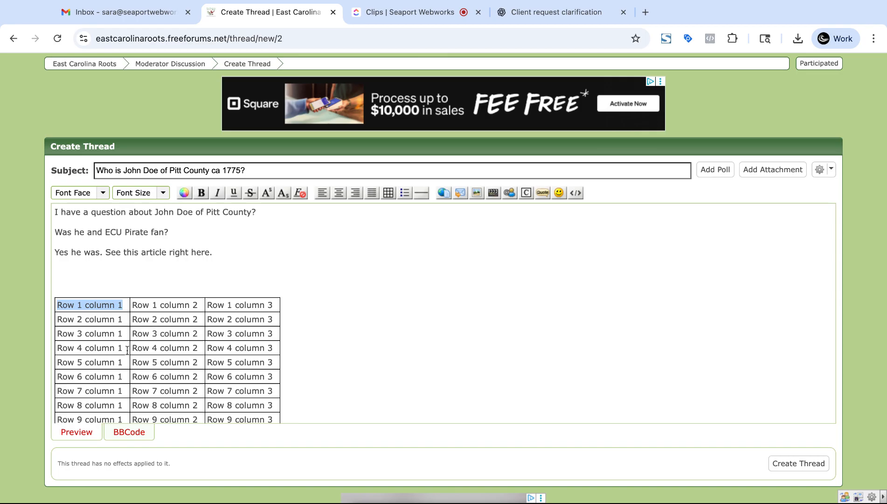
Step: Delete the [table]…[/table] code in the BBCode source and return to the formatted Preview
scroll(169, 378, "down", 3)
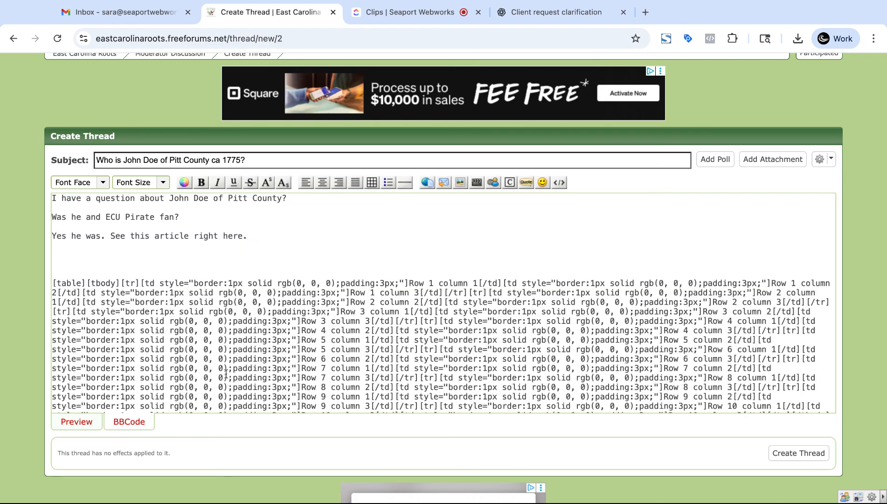
scroll(276, 303, "down", 2)
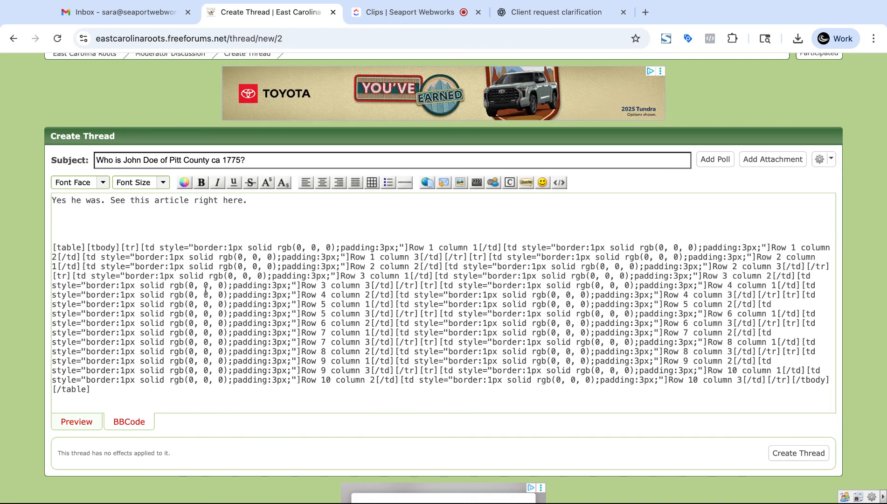
left_click(113, 238, "shift")
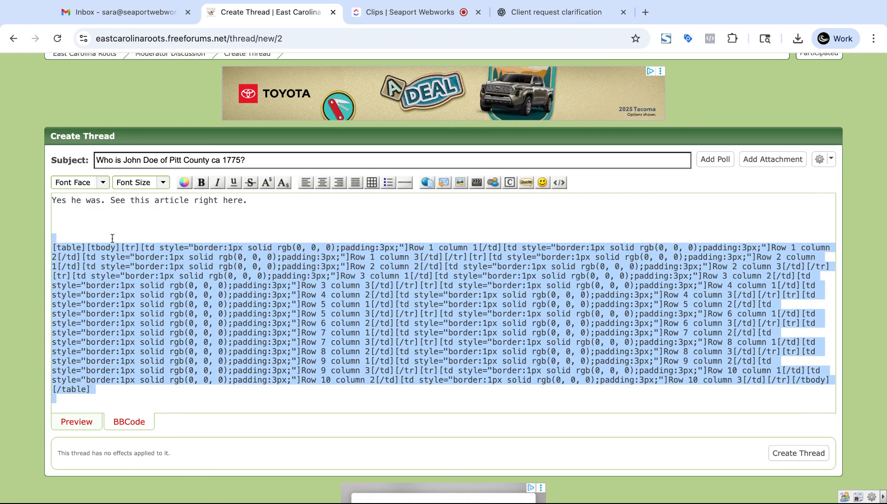
key("BackSpace")
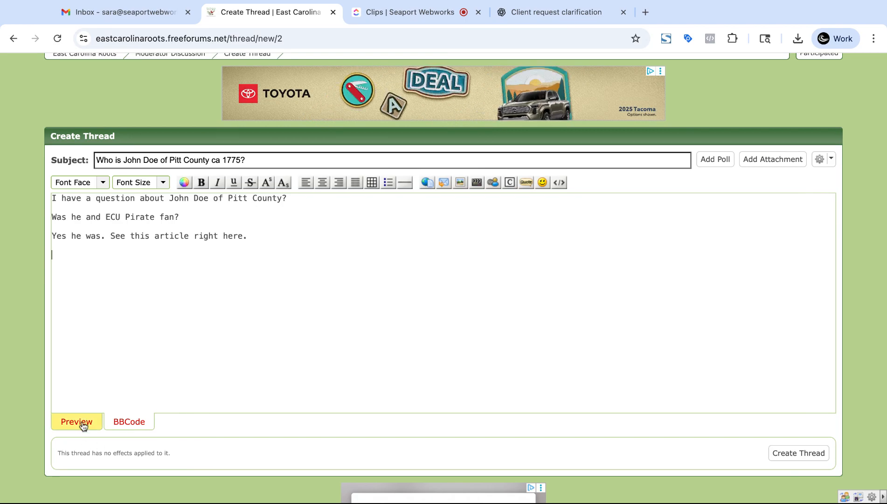
left_click(81, 422)
scroll(252, 320, "up", 3)
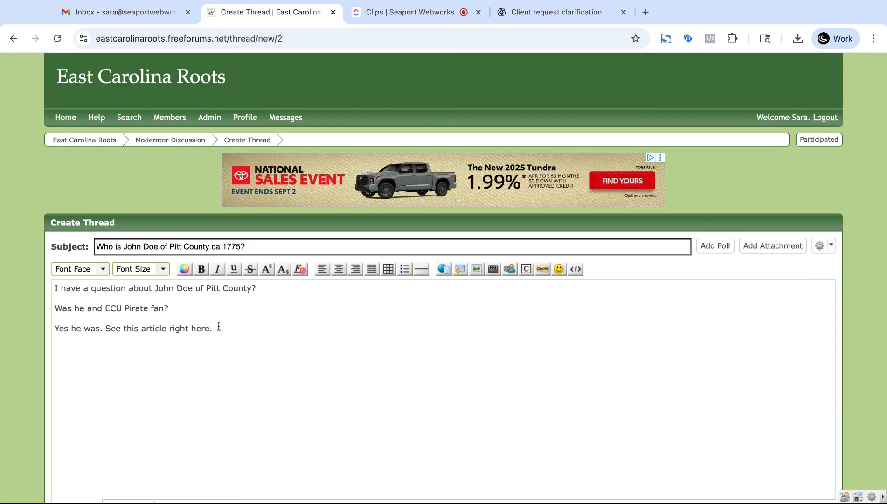
left_click_drag(219, 326, 131, 329)
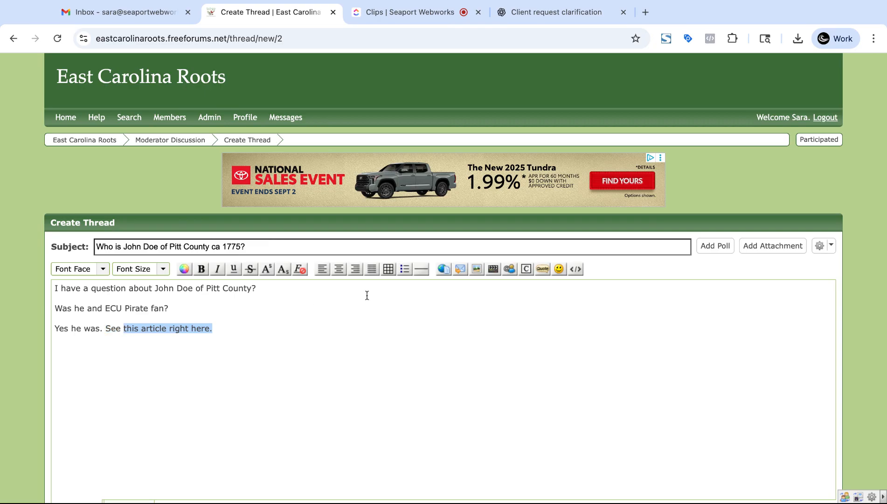
left_click(446, 269)
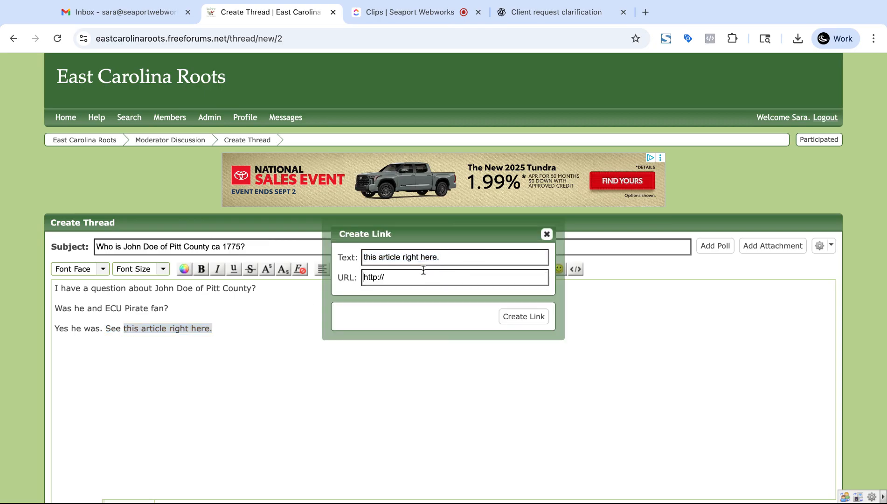
key("super+a")
left_click(547, 234)
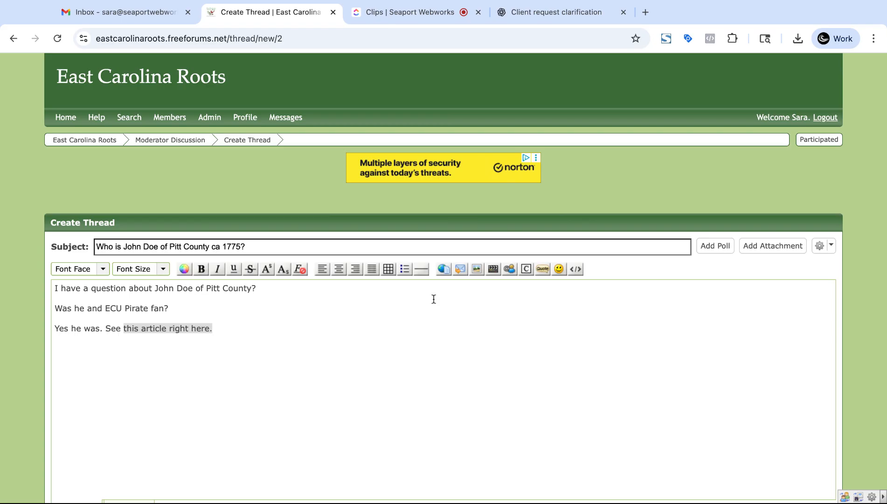
left_click(446, 270)
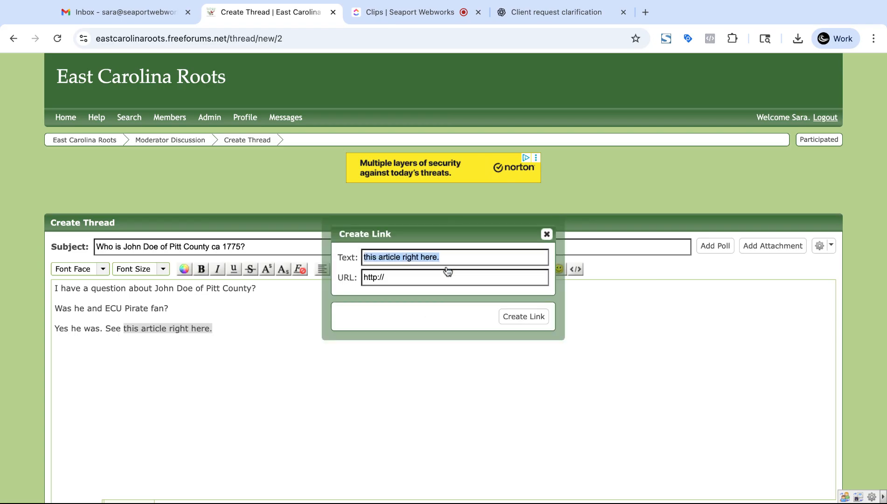
left_click(414, 282)
key("ctrl+a")
type("https")
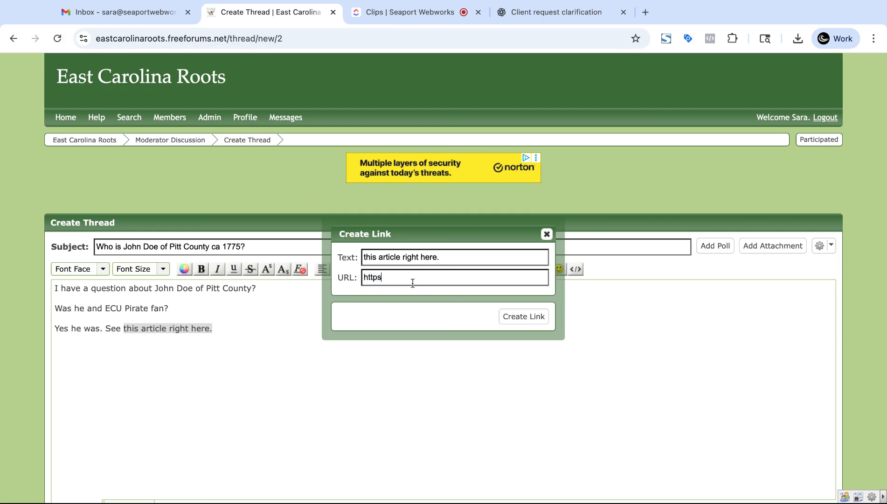
type("://eastcarolinaroots.com/article-")
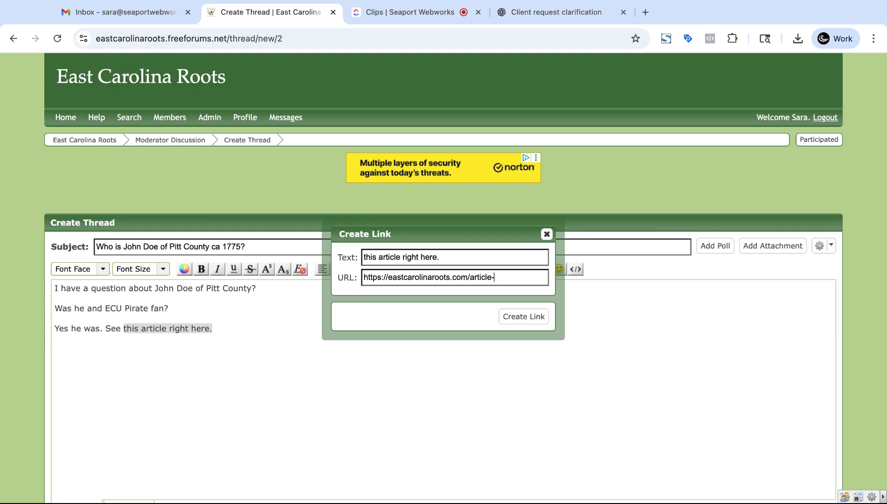
type("right-here")
left_click(513, 316)
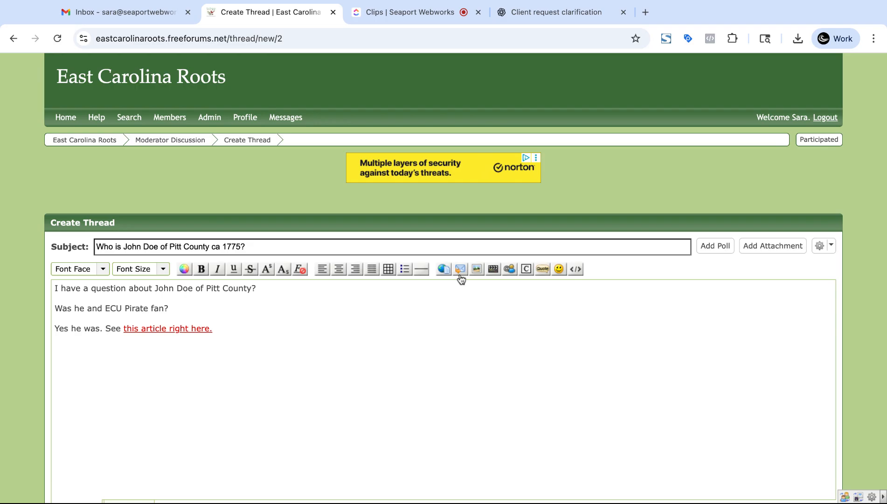
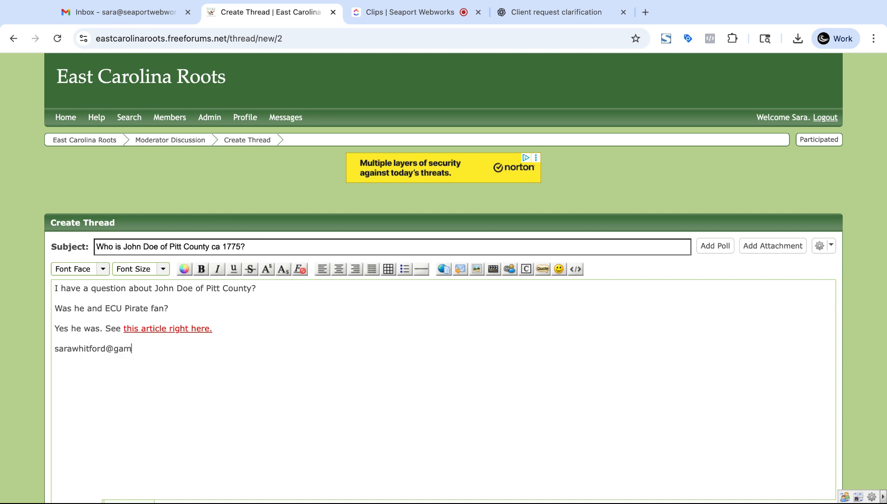
triple_click(54, 348)
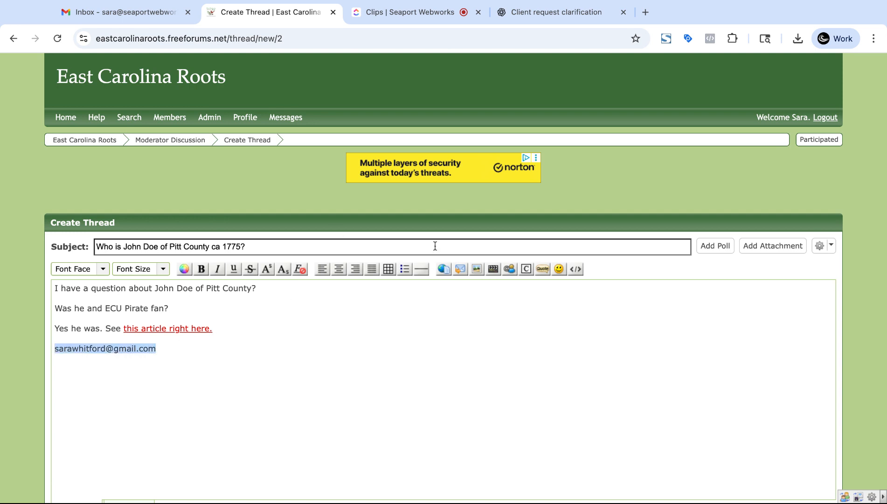
left_click(462, 272)
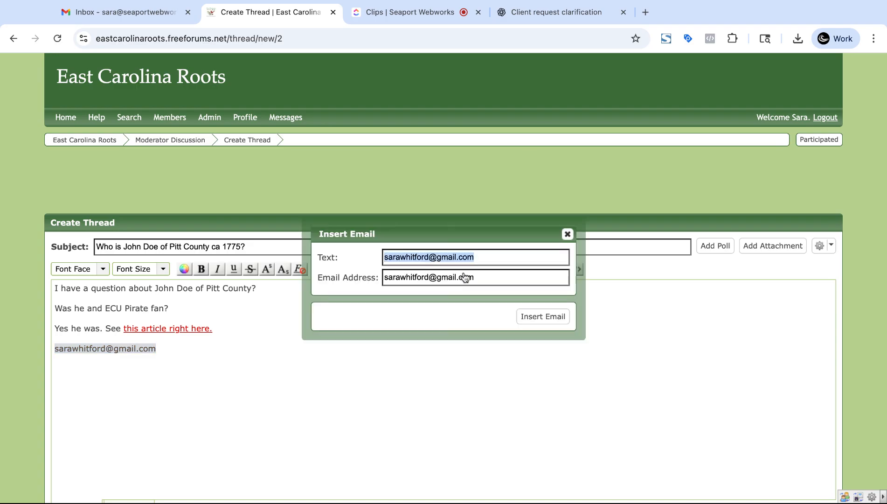
left_click(542, 320)
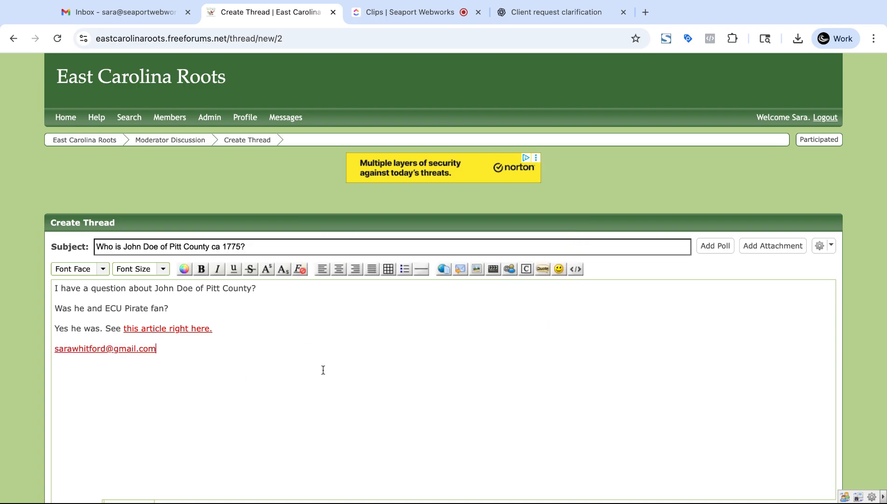
left_click(162, 329)
triple_click(180, 354)
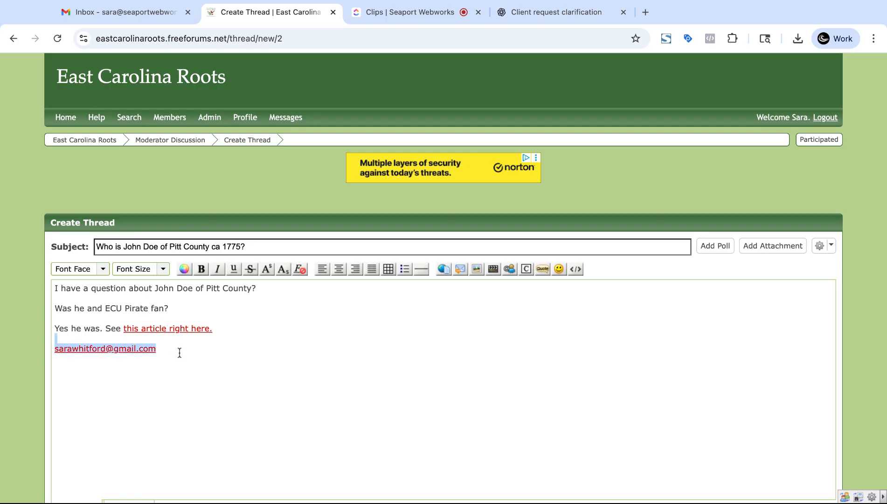
key("BackSpace")
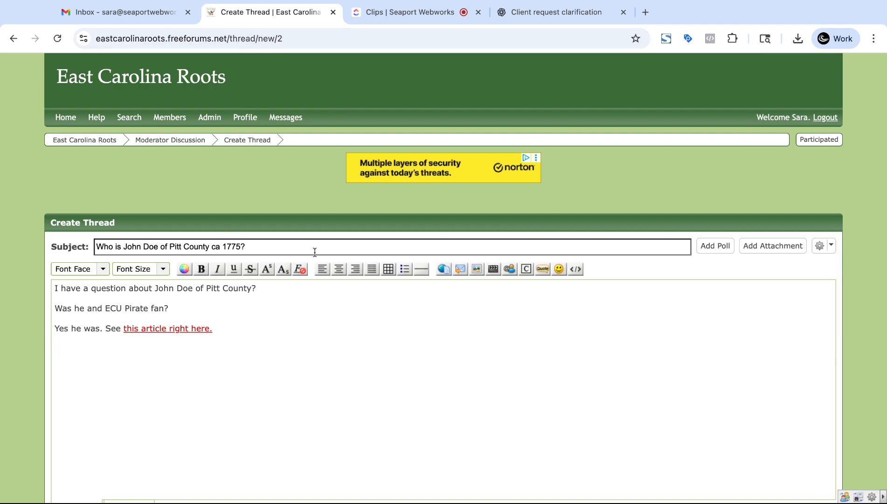
Step: Bring up the Insert Image by URL dialog and dismiss it without inserting an image
left_click(478, 274)
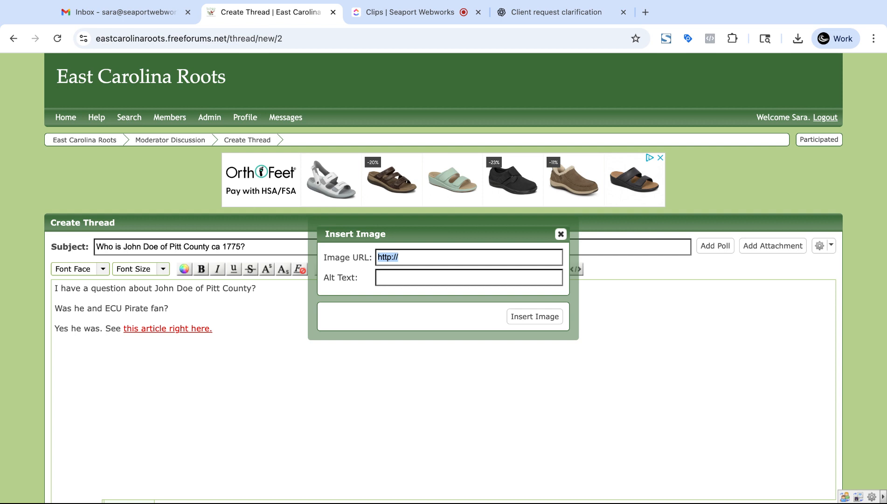
left_click(561, 234)
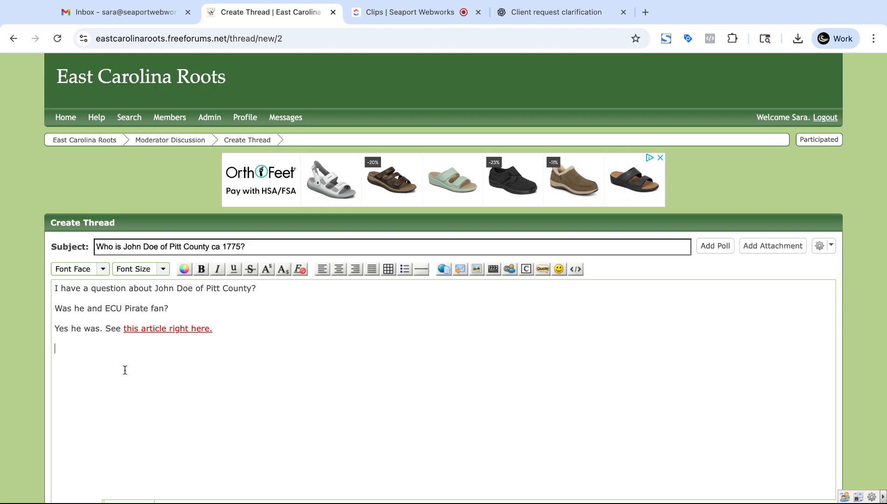
Step: Upload the Sound Ace Hardware store JPEG and insert it below the linked sentence
left_click(773, 247)
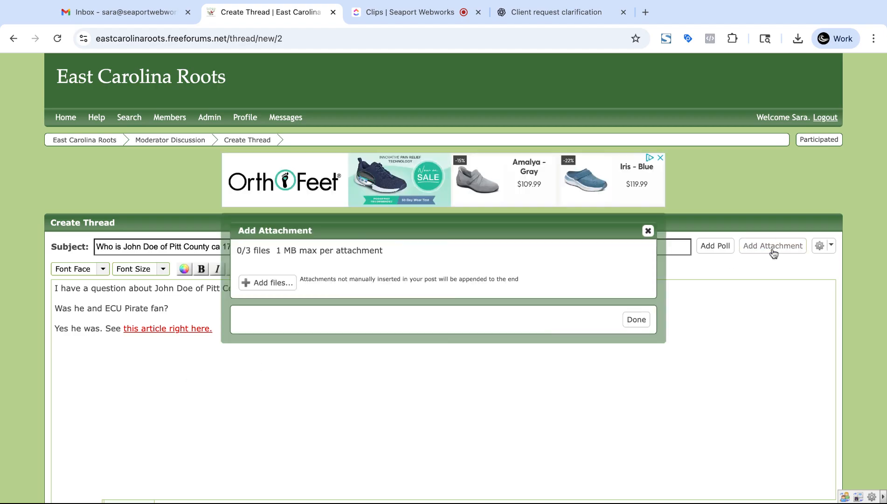
left_click(249, 285)
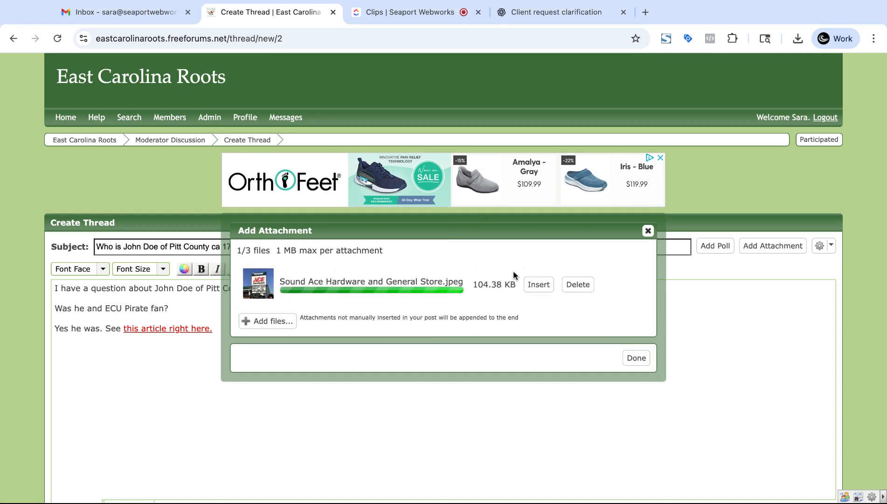
left_click(539, 286)
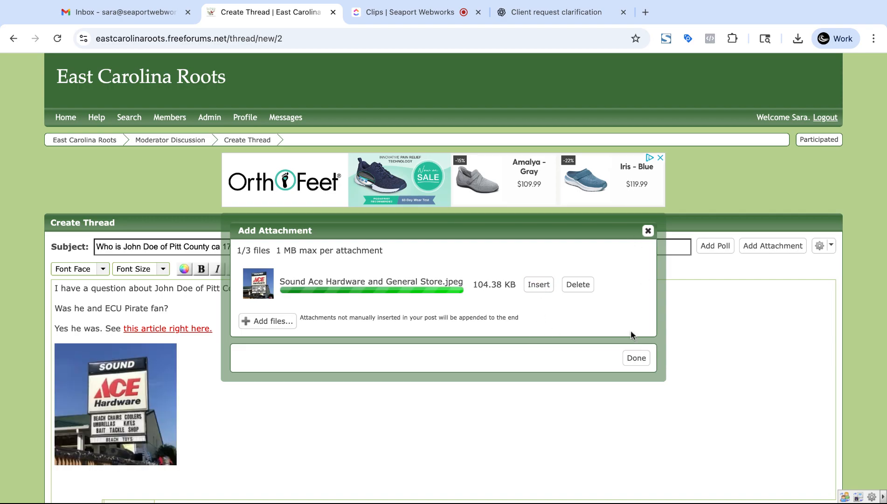
left_click(637, 358)
scroll(238, 369, "down", 2)
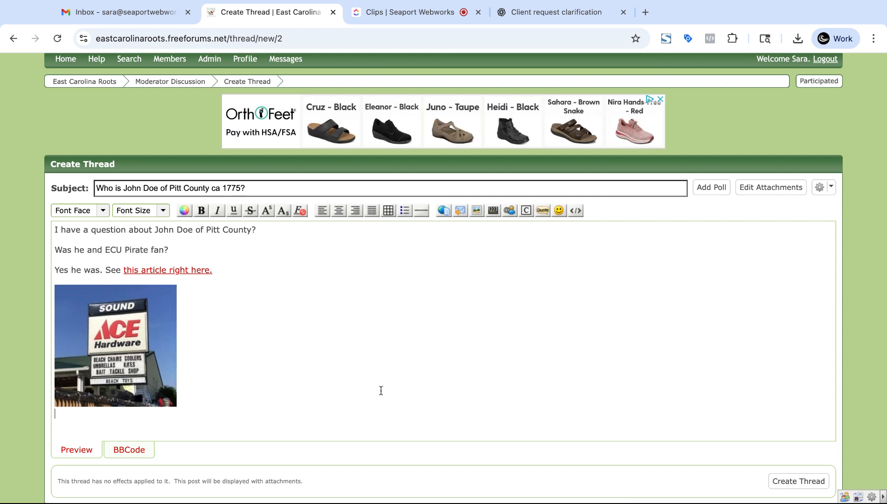
left_click(494, 211)
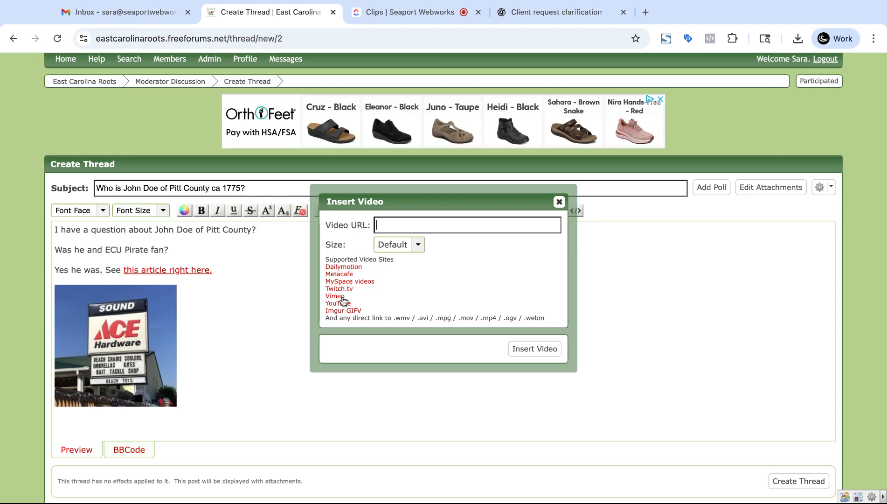
scroll(385, 282, "down", 1)
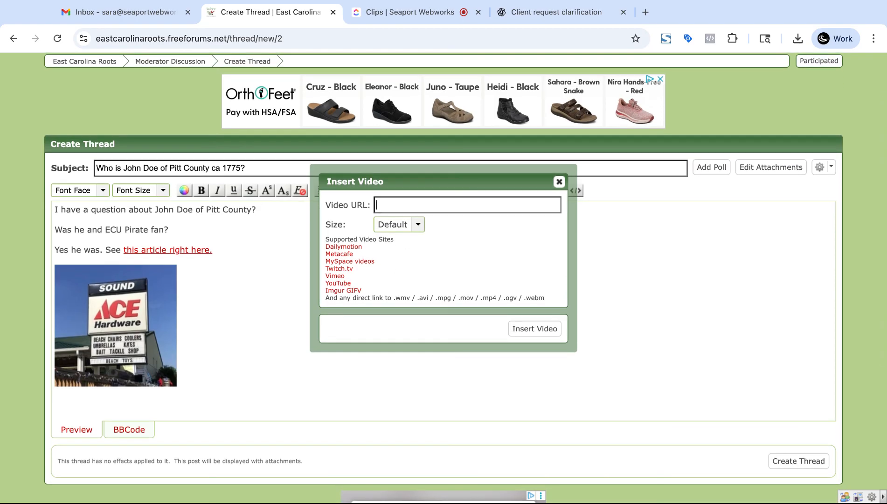
left_click(559, 181)
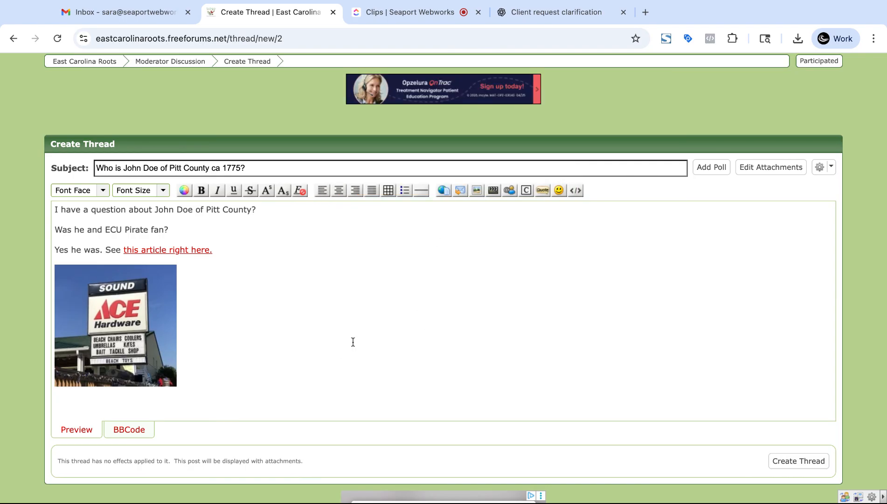
scroll(353, 341, "up", 2)
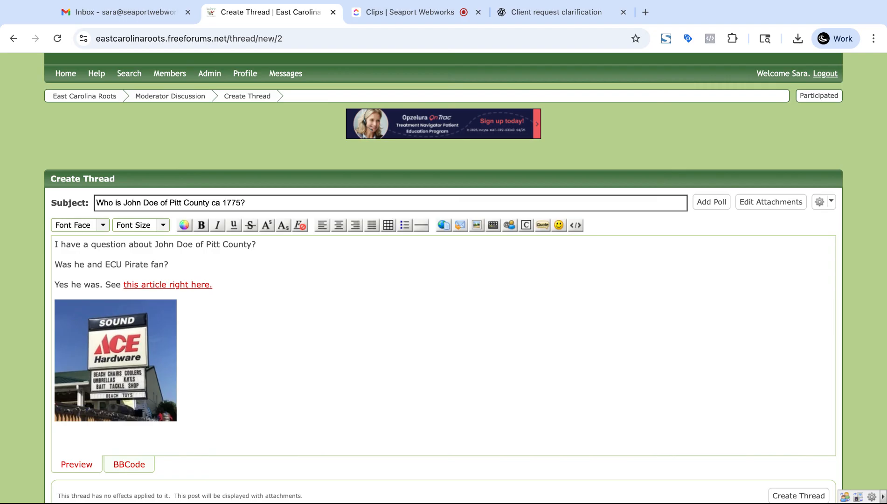
left_click(510, 225)
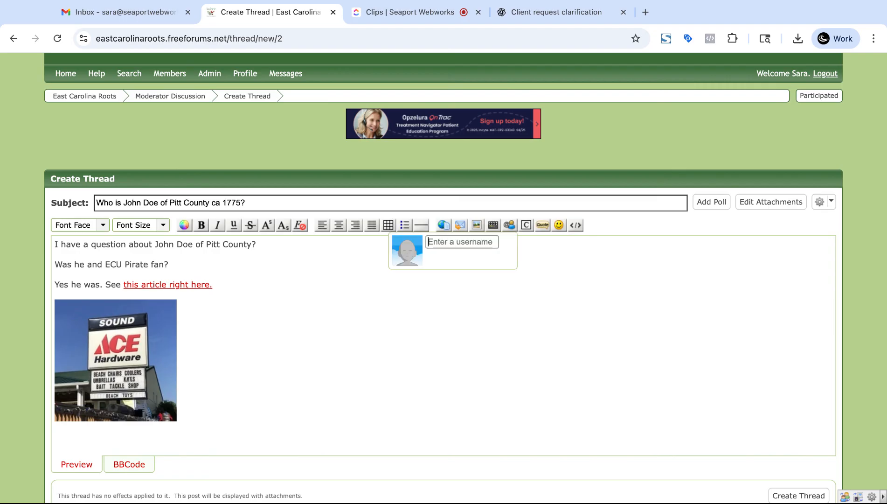
double_click(461, 353)
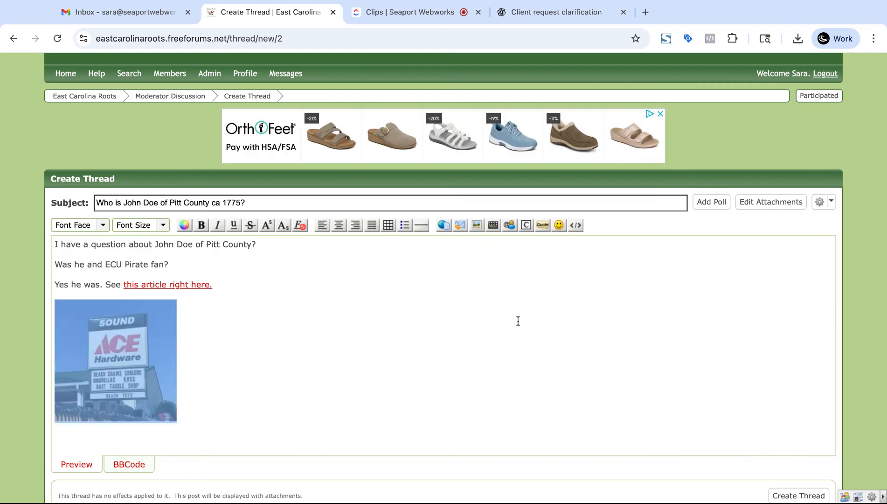
left_click(419, 475)
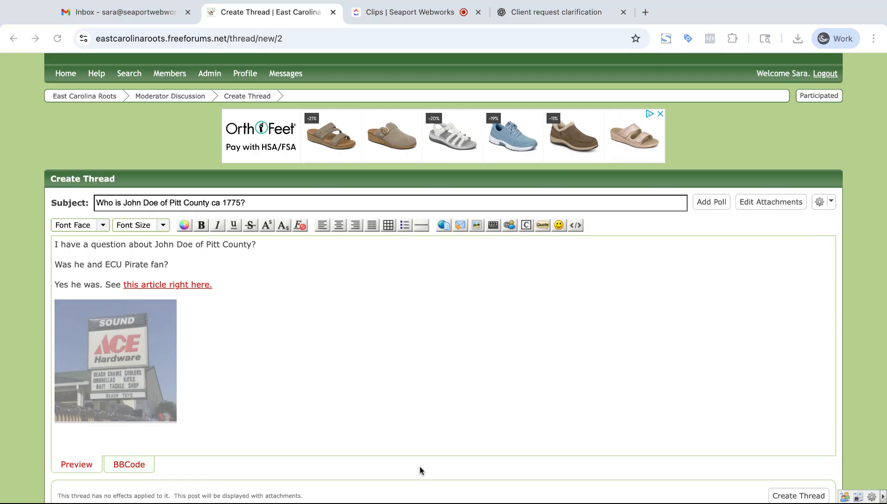
left_click(411, 444)
left_click(405, 366)
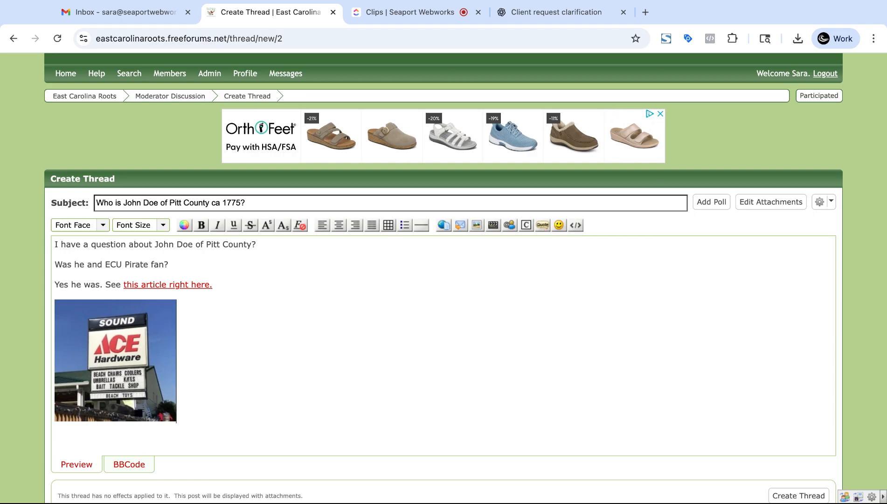
Step: Add an empty quote block below the store photo
scroll(466, 349, "up", 1)
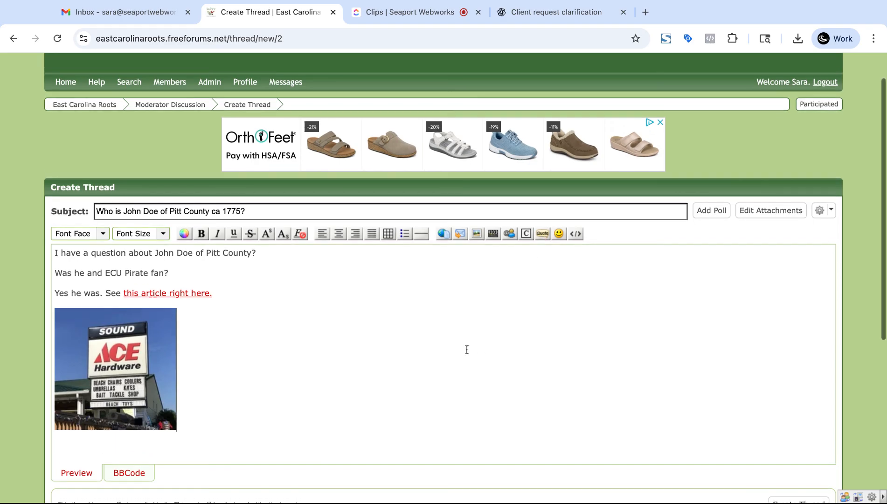
scroll(467, 349, "down", 2)
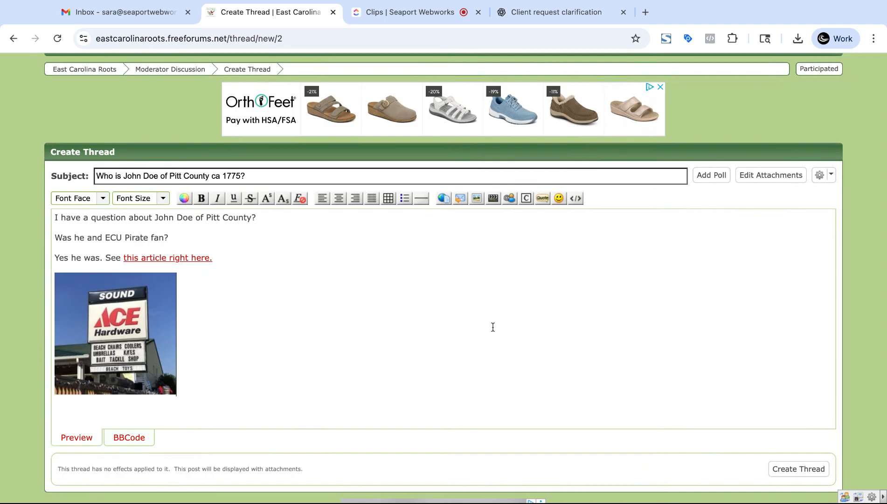
scroll(486, 330, "up", 1)
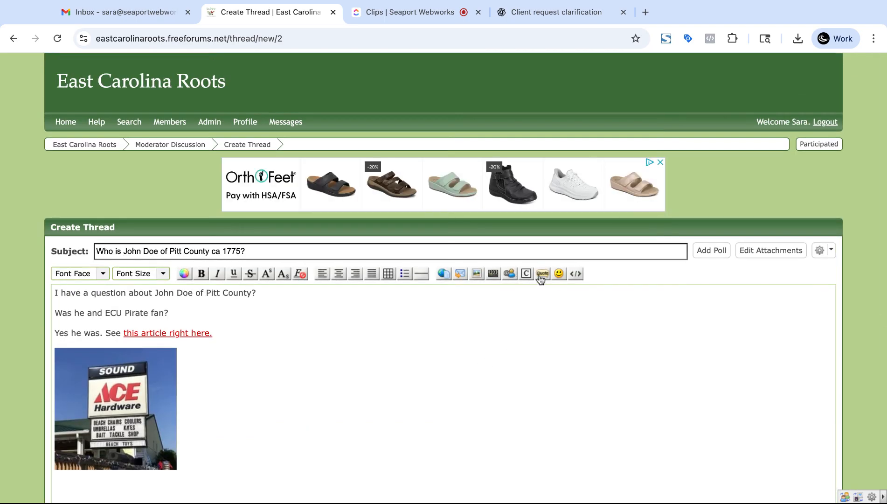
left_click(543, 275)
scroll(528, 342, "down", 1)
Step: Delete the quote block and store photo, leaving only the three text lines
triple_click(563, 355)
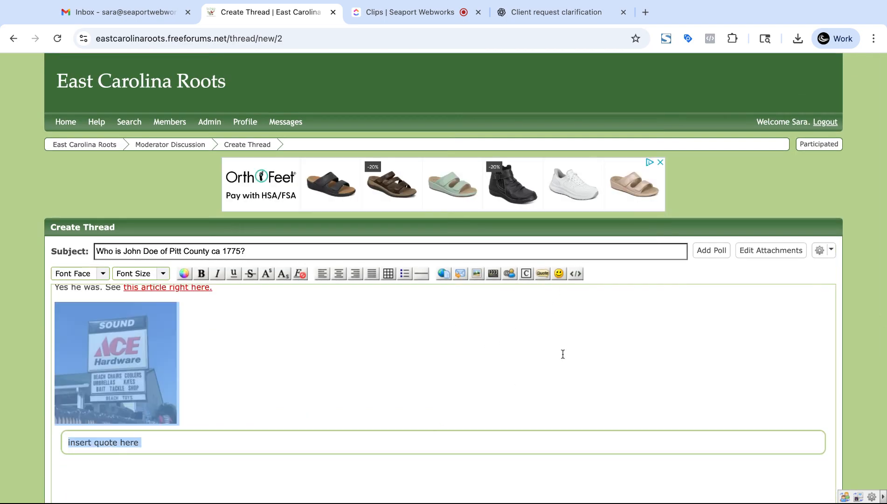
left_click(629, 461)
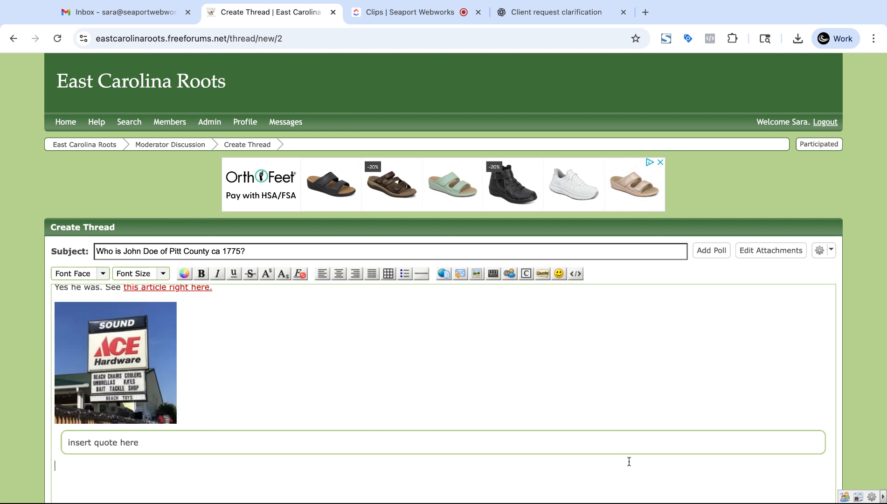
left_click(559, 274)
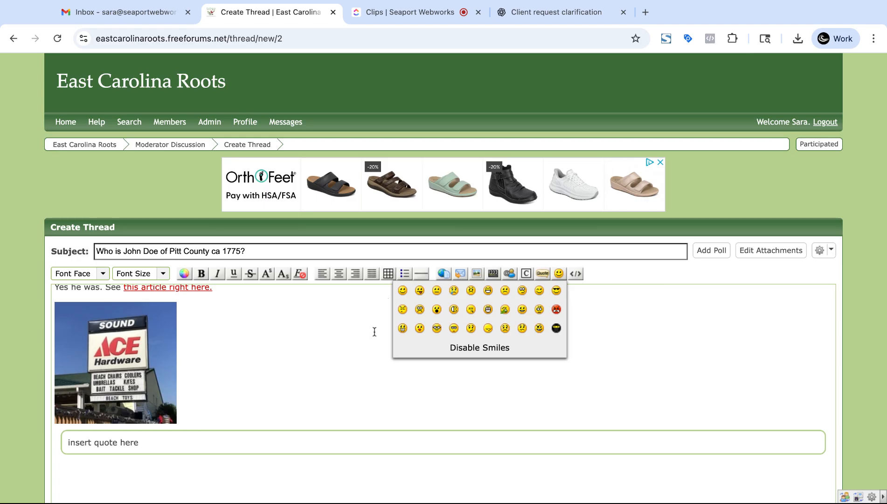
left_click(219, 472)
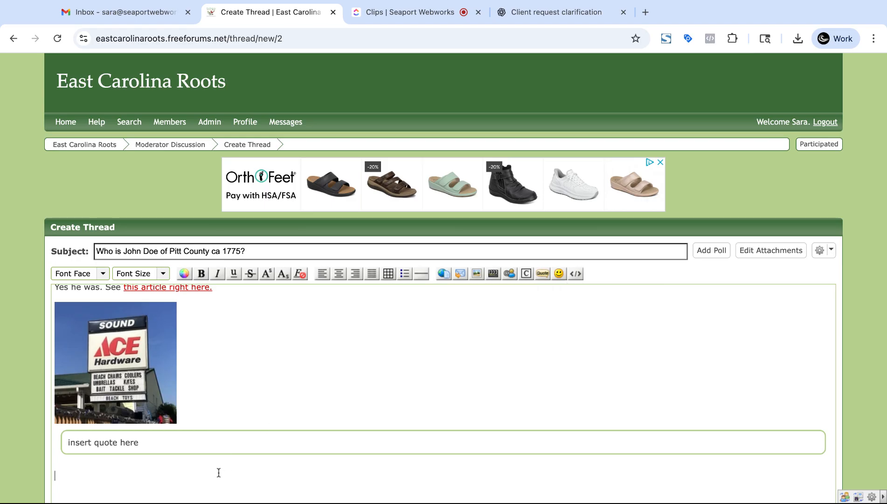
key("BackSpace")
key("BackSpace")
key("BackSpace")
key("BackSpace")
key("BackSpace")
key("BackSpace")
key("BackSpace")
key("BackSpace")
key("BackSpace")
key("BackSpace")
key("BackSpace")
key("BackSpace")
key("BackSpace")
key("BackSpace")
key("BackSpace")
key("BackSpace")
key("BackSpace")
key("BackSpace")
key("BackSpace")
key("BackSpace")
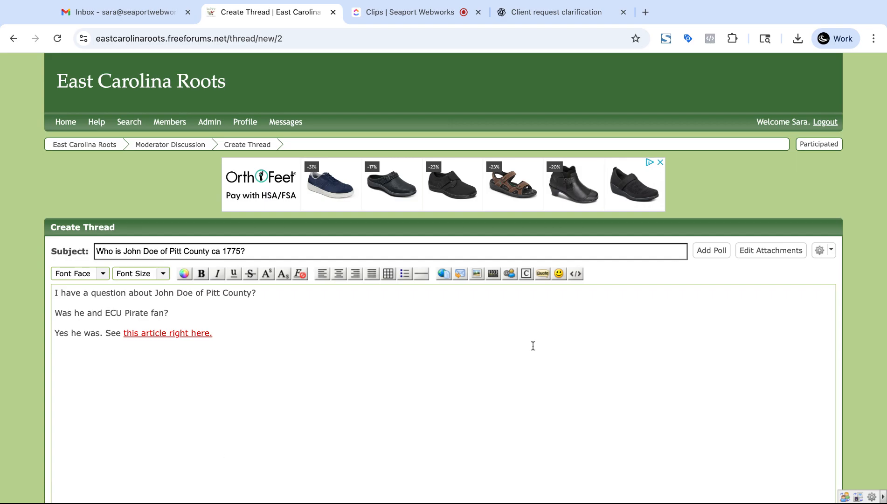
Step: Re-insert the already uploaded Sound Ace Hardware JPEG from the attachments list
left_click(773, 257)
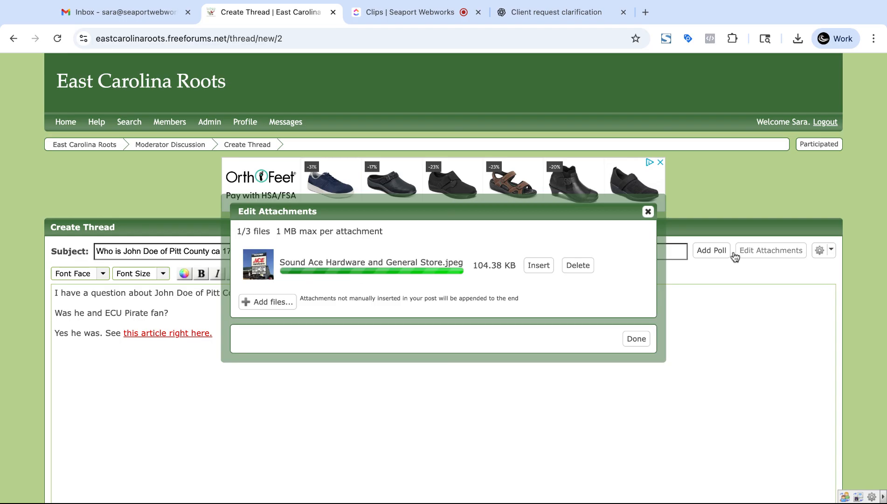
left_click(539, 265)
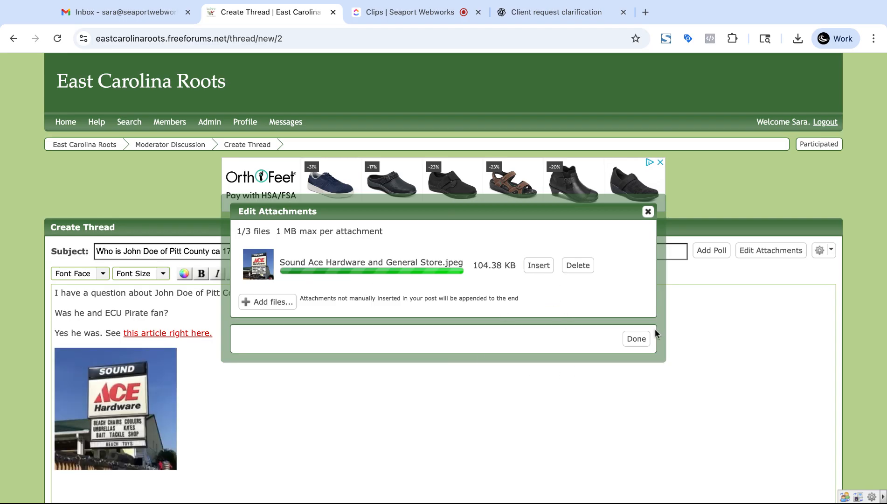
left_click(637, 339)
scroll(701, 349, "down", 6)
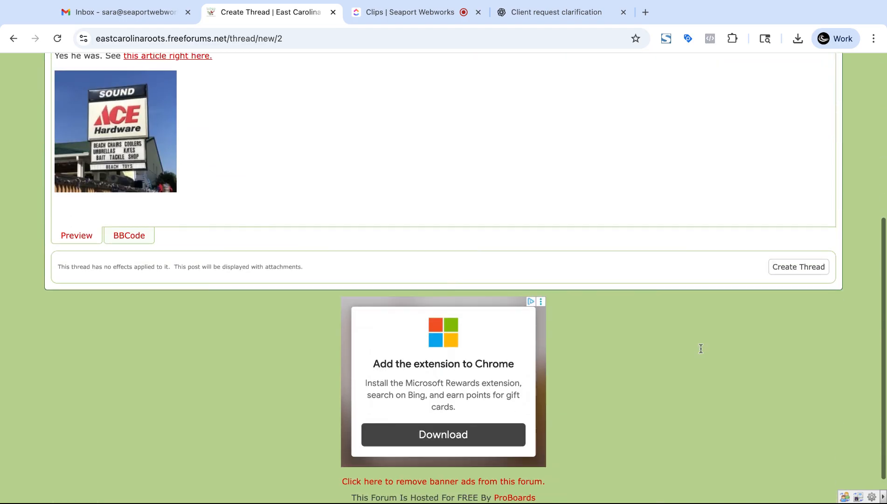
scroll(785, 322, "up", 5)
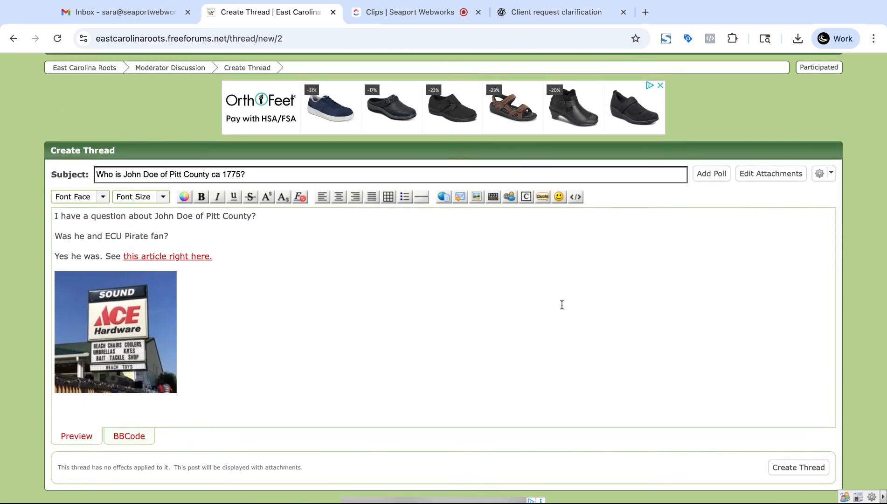
Step: Fix the typo so the second line reads 'Was he an ECU Pirate fan?' and select it
left_click(176, 236)
key("shift+Left")
key("shift+Left")
key("shift+Left")
key("shift+Left")
key("shift+Left")
key("shift+Left")
key("shift+Left")
key("shift+Left")
key("shift+Left")
key("shift+Left")
key("shift+Left")
key("shift+Left")
key("shift+Left")
key("shift+Left")
key("shift+Left")
key("shift+Left")
key("shift+Left")
key("shift+Left")
key("shift+Left")
key("shift+Left")
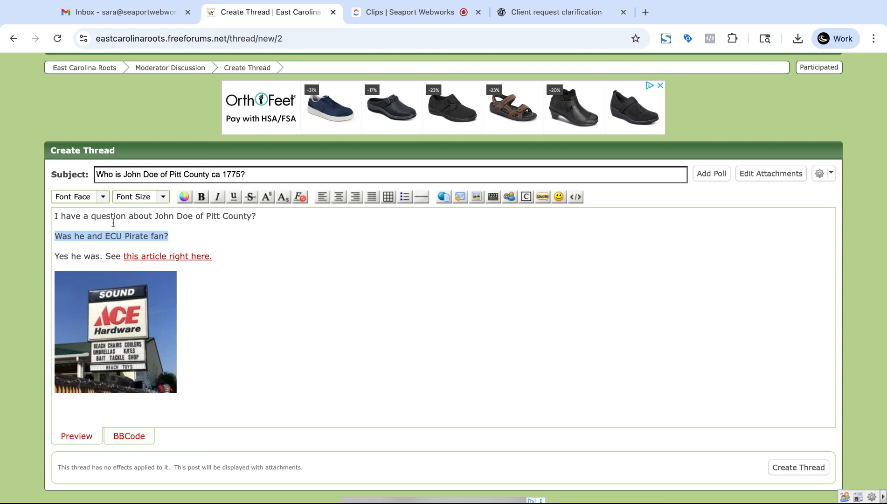
left_click(101, 235)
key("BackSpace")
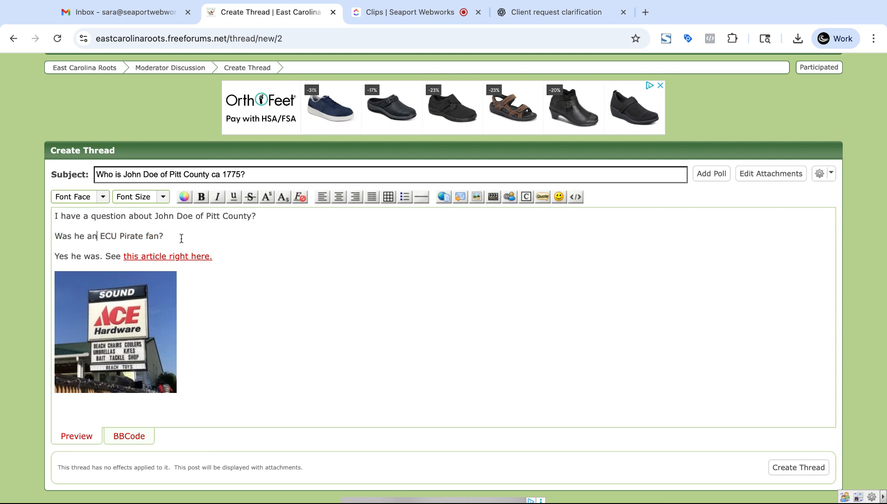
left_click_drag(171, 231, 117, 235)
left_click(118, 236)
left_click(57, 236)
key("shift+Right")
key("shift+Right")
key("shift+Right")
key("shift+Right")
key("shift+Right")
key("shift+Right")
key("shift+Right")
key("shift+Right")
key("shift+Right")
key("shift+Right")
key("shift+Right")
key("shift+Right")
key("shift+Right")
key("shift+Right")
key("shift+Right")
key("shift+Right")
key("shift+Right")
key("shift+Right")
key("shift+Right")
key("shift+Right")
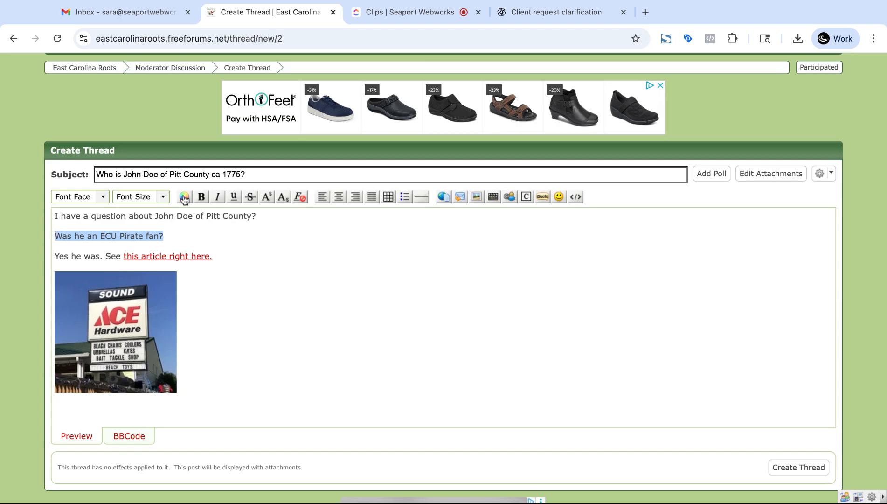
Step: Colour the question line a deep purple
left_click(185, 197)
left_click_drag(284, 281, 285, 297)
left_click_drag(256, 233, 272, 248)
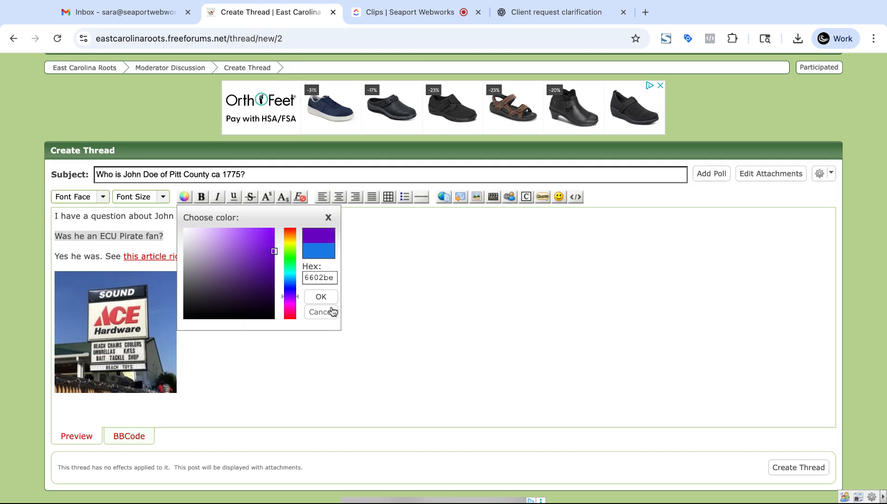
left_click(321, 297)
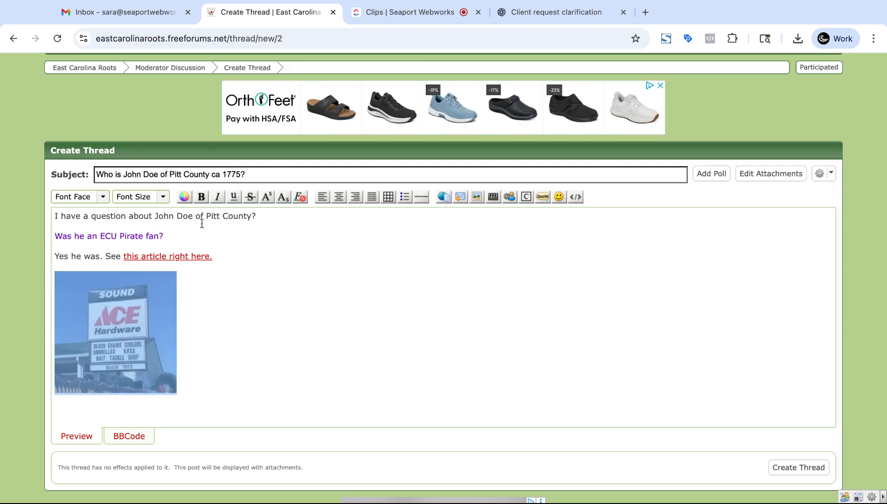
Step: Make 'Was he an ECU Pirate fan?' bold and publish the thread
left_click(202, 223)
left_click_drag(175, 236, 54, 237)
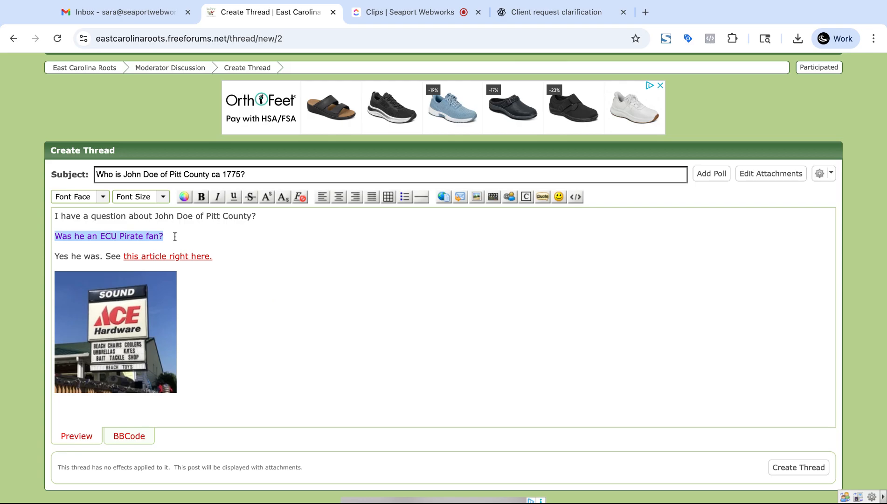
left_click(202, 196)
left_click(264, 294)
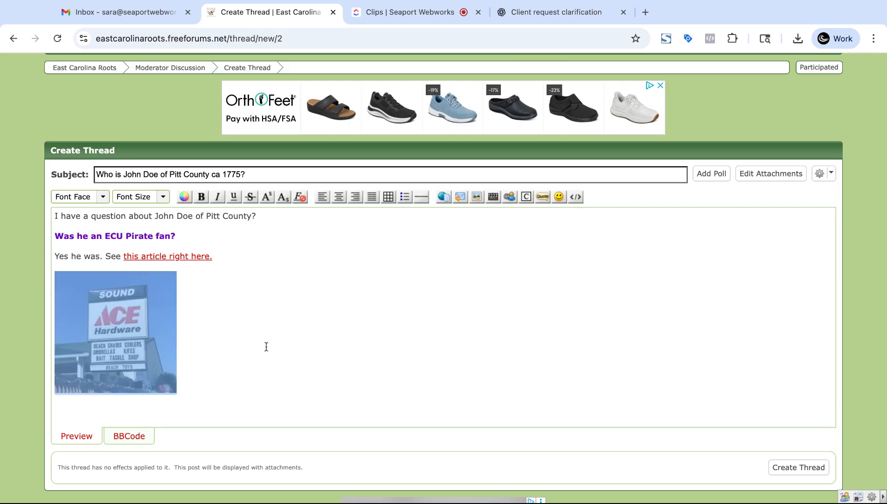
left_click(281, 280)
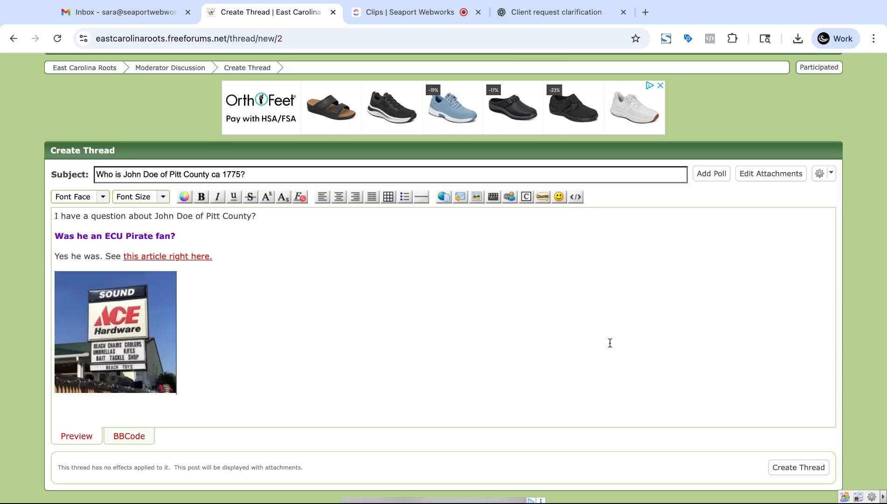
left_click(795, 472)
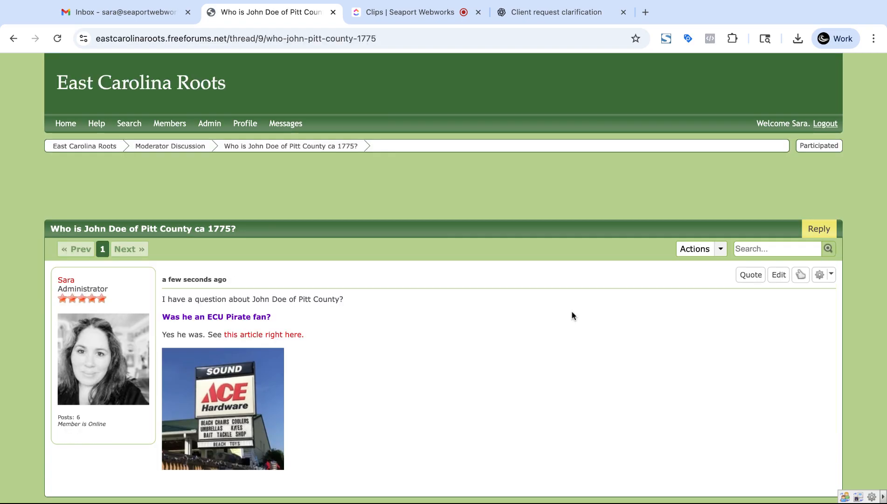
Step: Open 'Who is John Doe of Pitt County ca 1775?' from the Moderator Discussion board
scroll(602, 320, "down", 2)
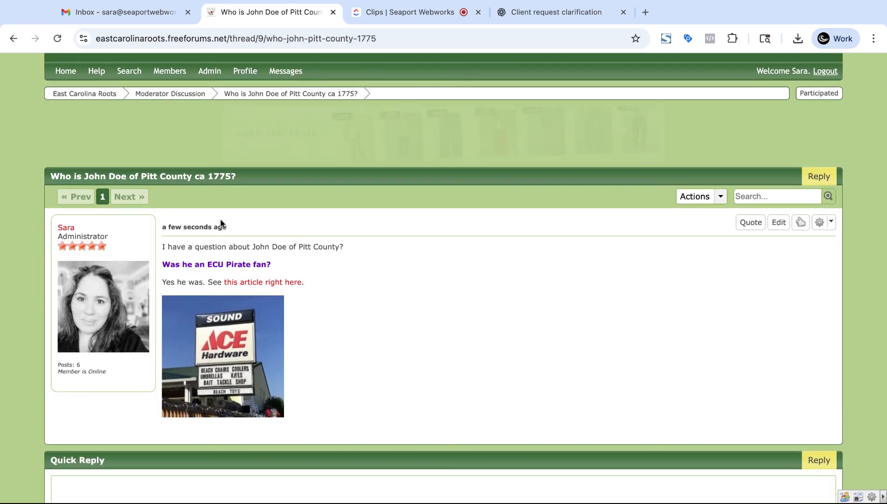
left_click(172, 94)
scroll(288, 238, "down", 1)
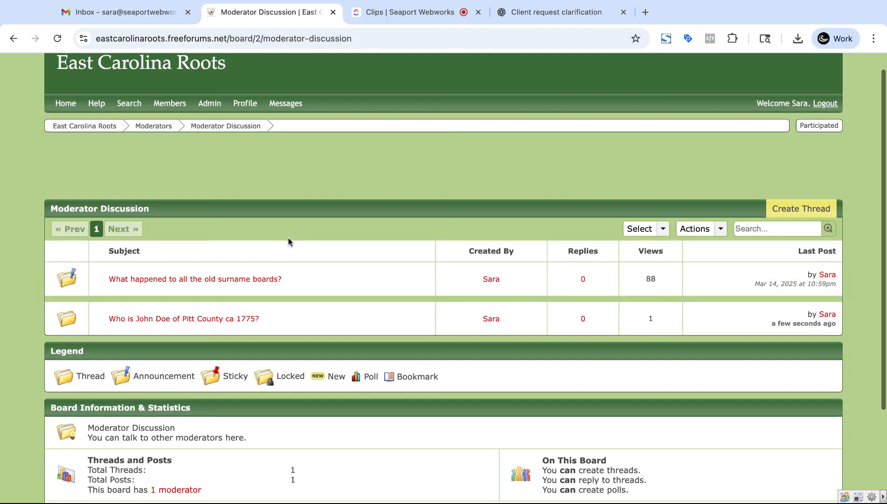
scroll(289, 241, "down", 2)
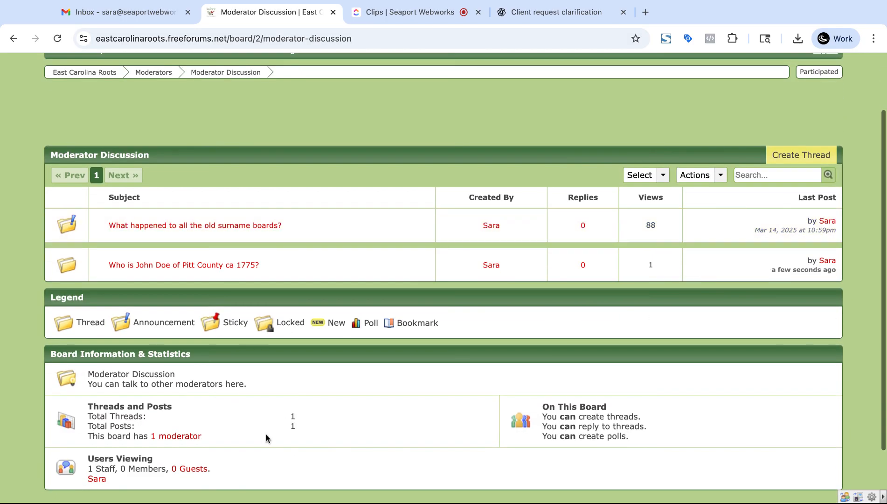
left_click(187, 261)
Step: View the store photo full-size in a new tab, then close it and review the thread
scroll(366, 271, "down", 2)
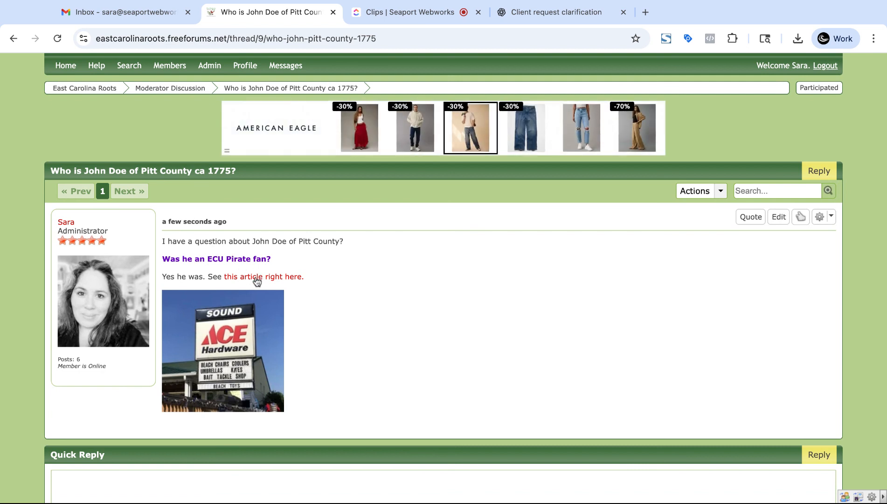
left_click(235, 329)
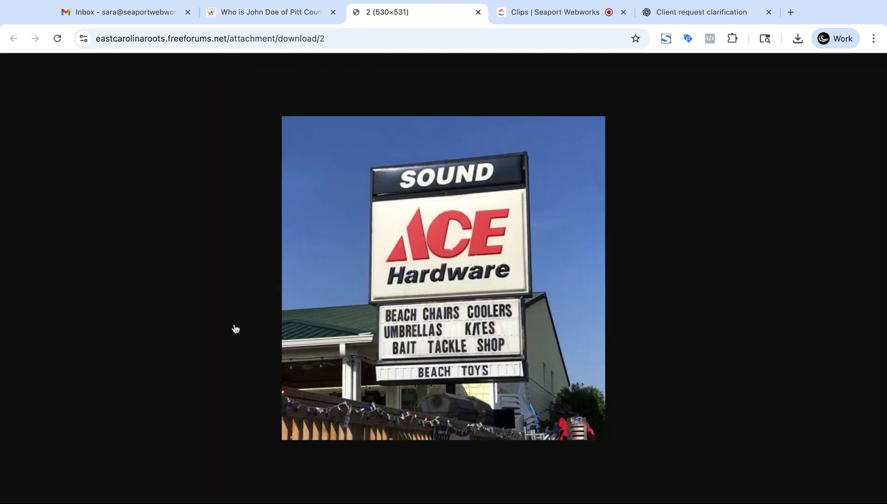
left_click(478, 12)
scroll(499, 324, "down", 2)
scroll(499, 325, "up", 3)
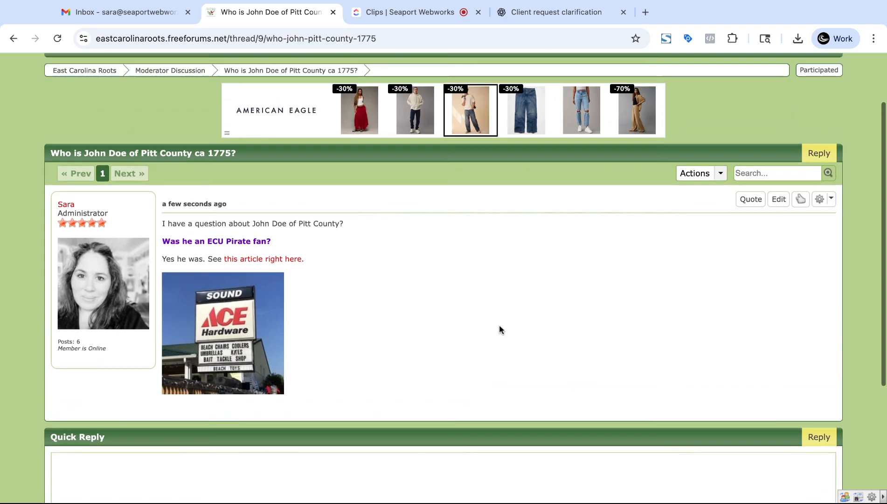
scroll(499, 324, "up", 1)
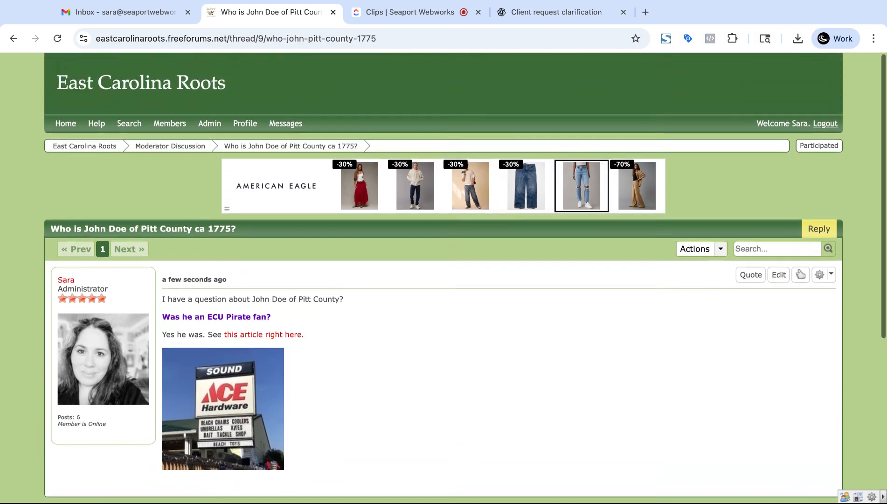
scroll(500, 324, "down", 4)
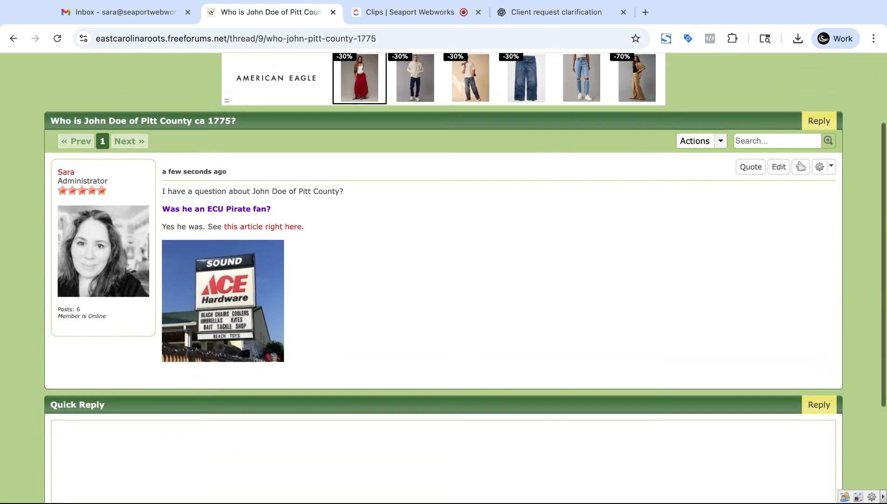
scroll(499, 324, "down", 4)
scroll(473, 345, "down", 1)
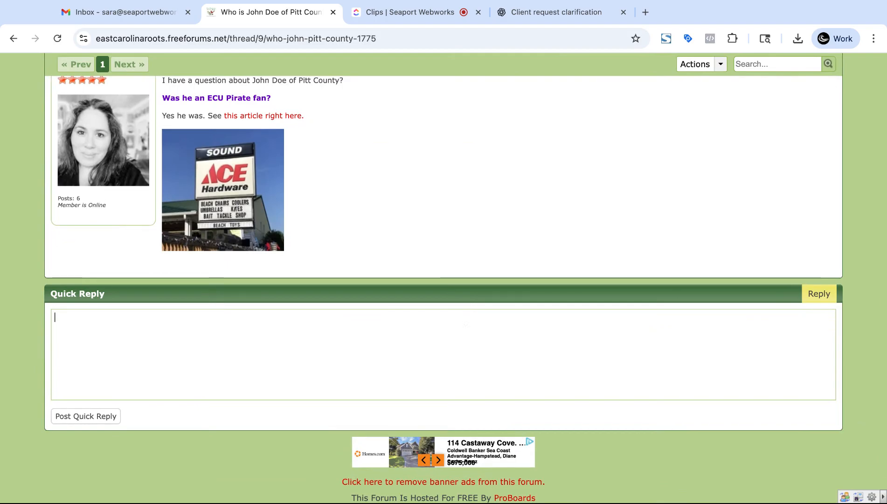
Step: Post the quick reply 'This is a reply.' to the thread
left_click(467, 324)
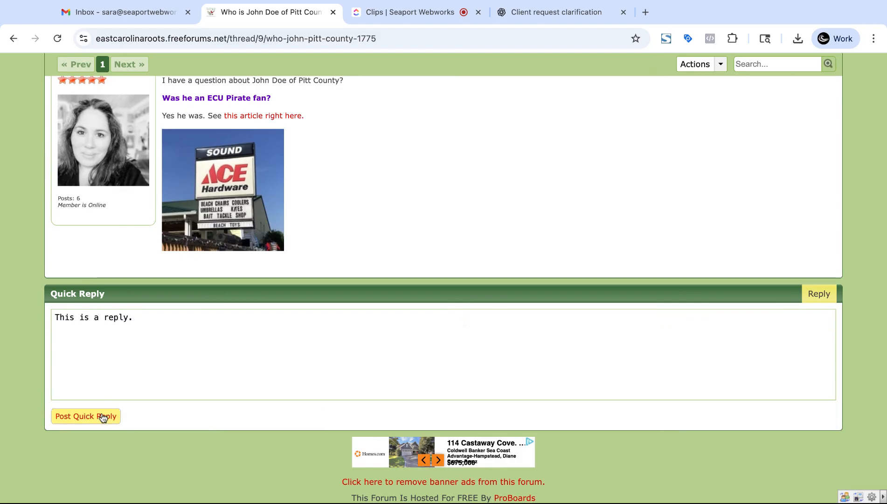
left_click(86, 415)
scroll(374, 292, "up", 3)
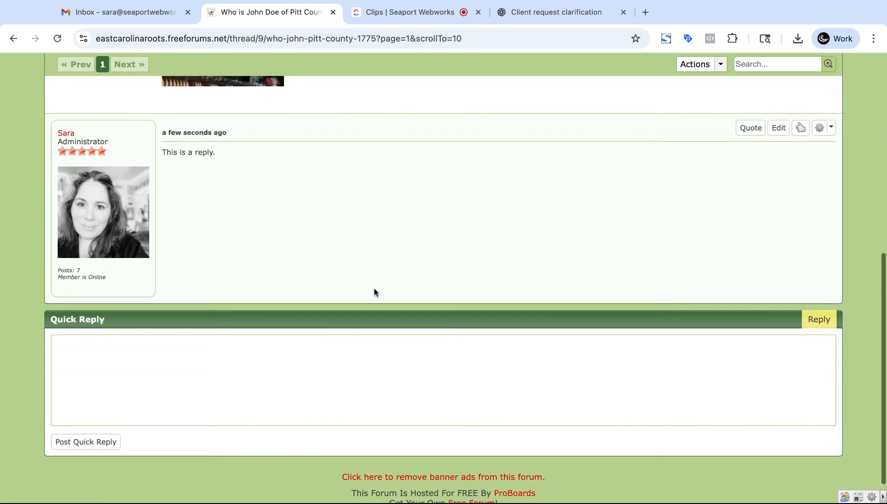
Step: Edit the reply, preview and save it, then go to the forum home page
left_click(777, 189)
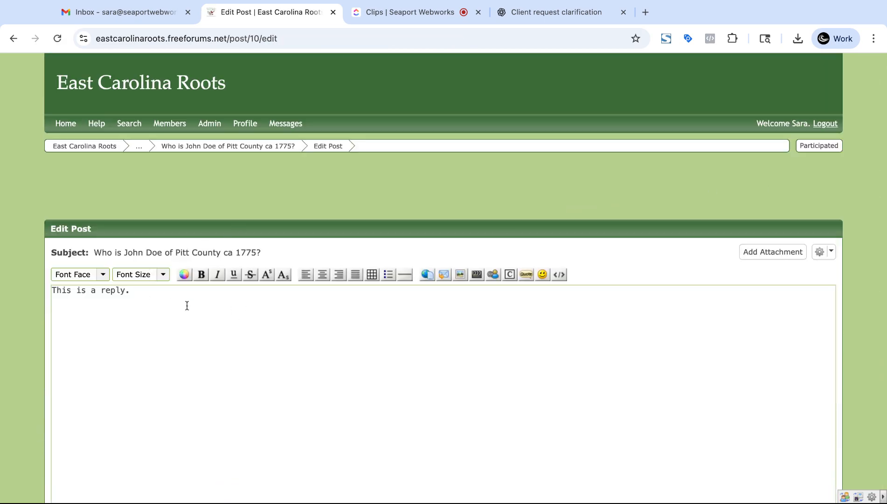
scroll(519, 350, "down", 5)
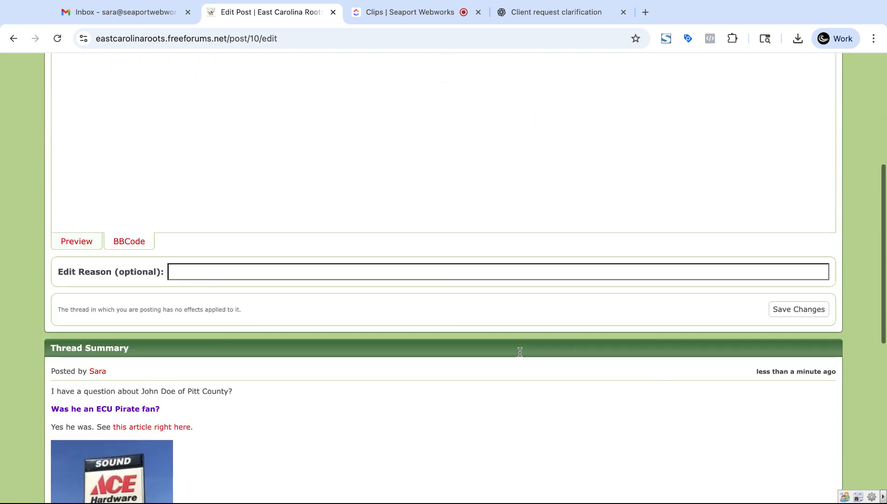
left_click(77, 241)
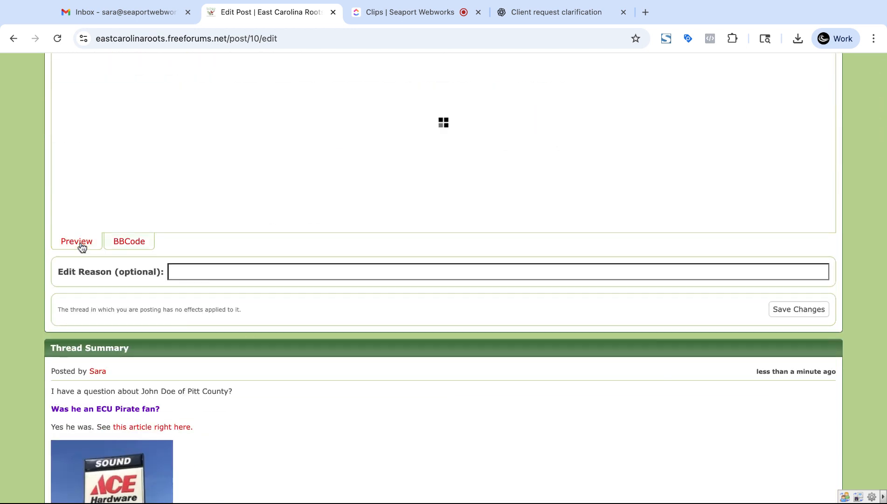
scroll(175, 328, "up", 5)
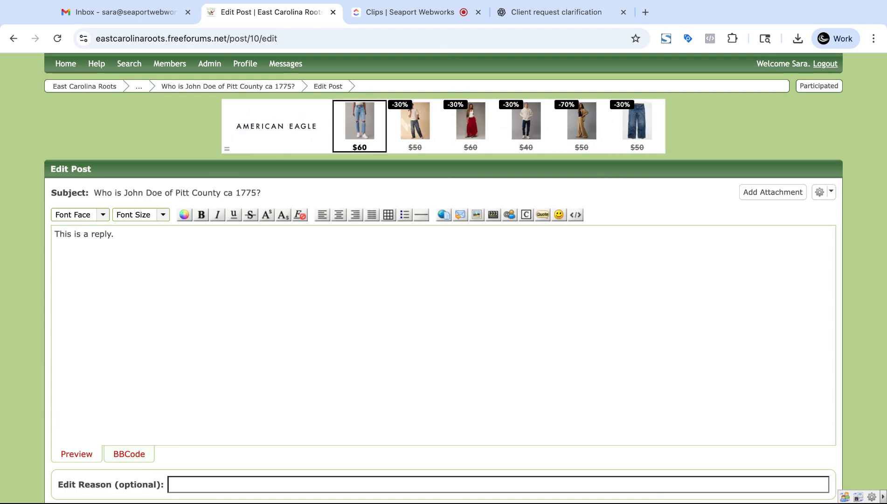
scroll(677, 413, "down", 5)
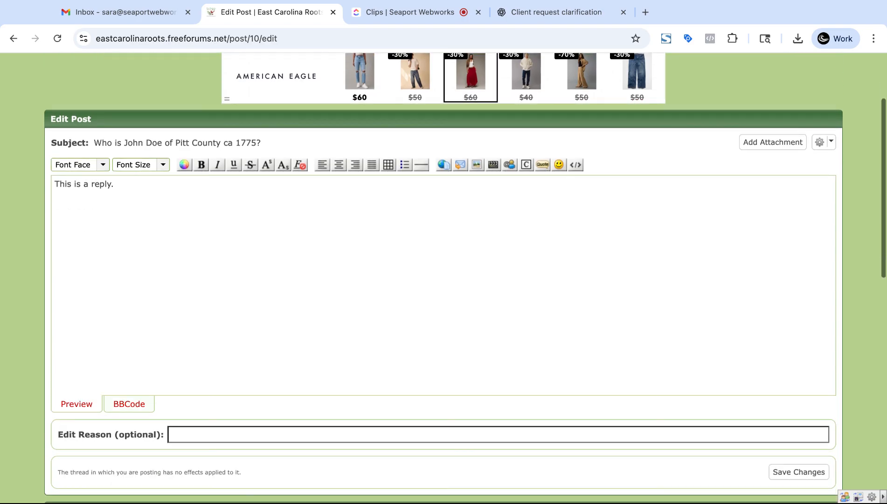
left_click(807, 301)
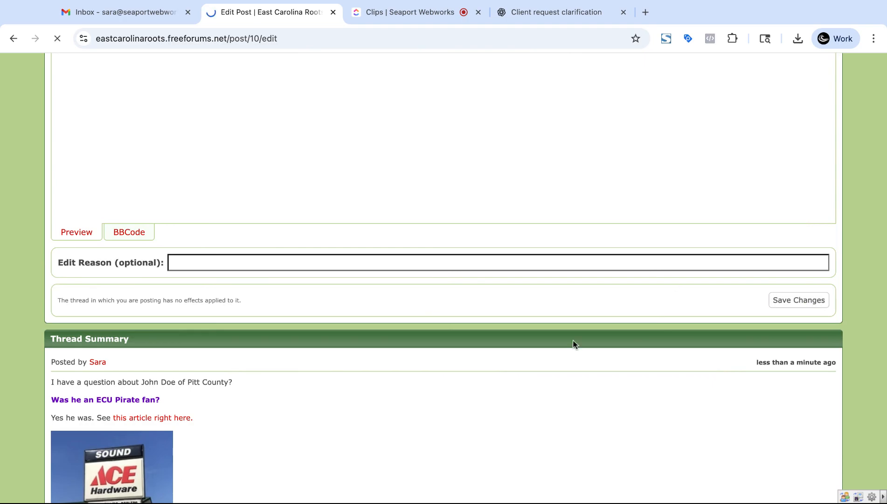
scroll(567, 289, "up", 15)
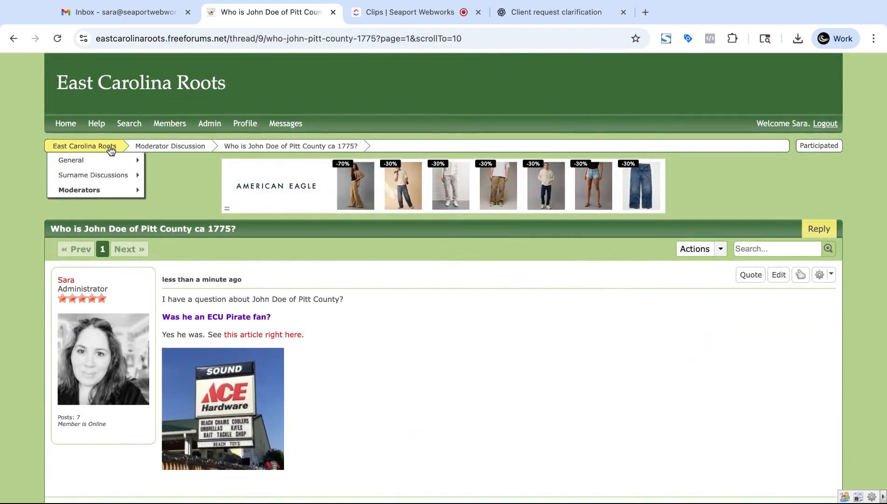
left_click(110, 146)
Step: Scroll the East Carolina Roots home page to check the new thread as Moderator Discussion's latest post
scroll(283, 190, "down", 5)
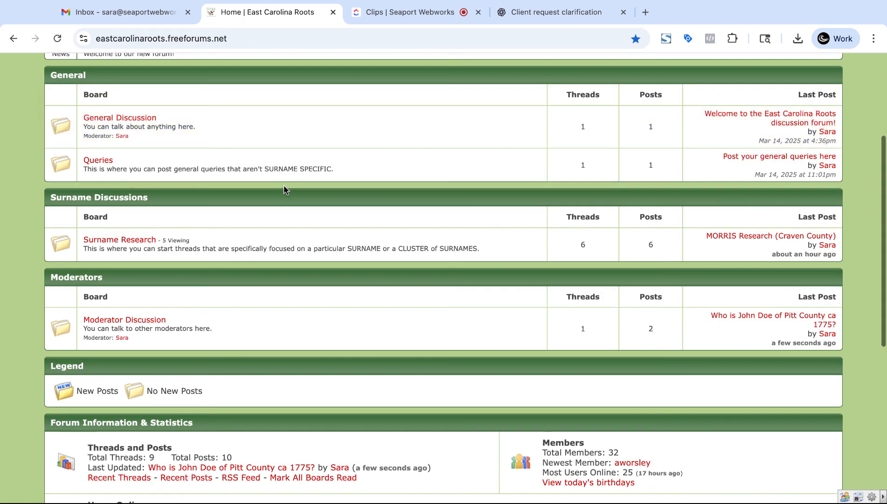
scroll(276, 239, "down", 1)
scroll(276, 238, "up", 3)
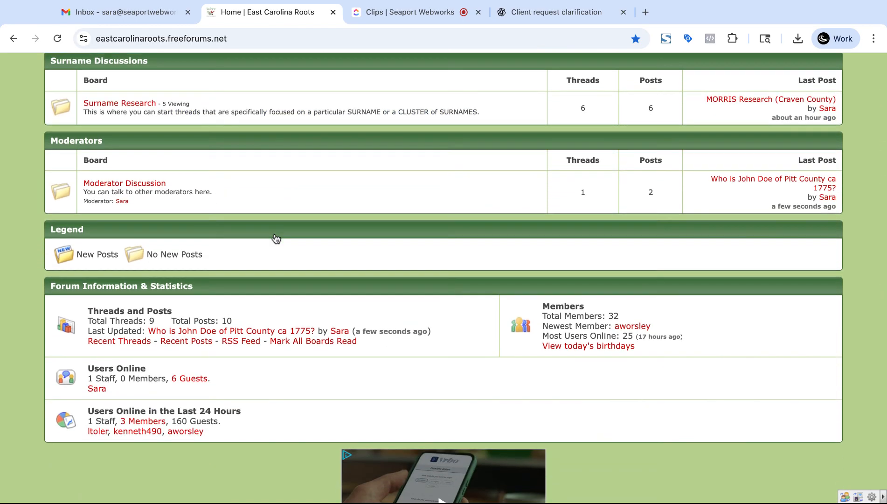
scroll(340, 235, "up", 3)
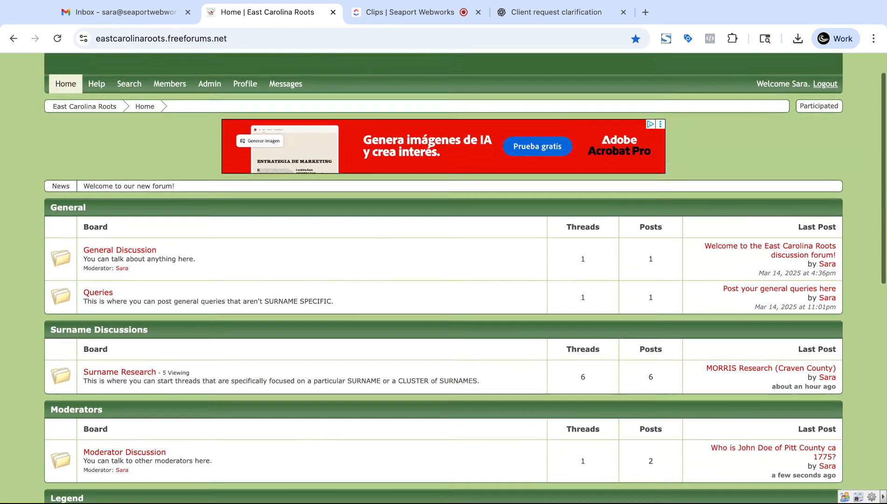
scroll(341, 236, "down", 8)
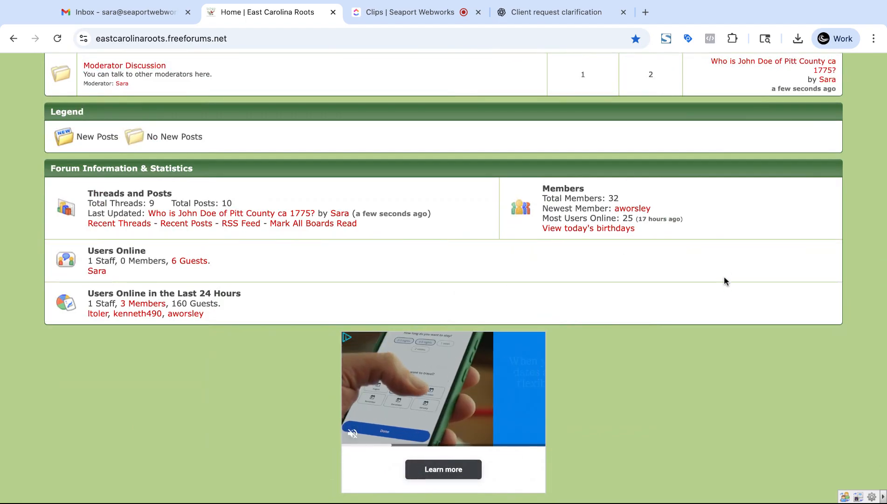
scroll(725, 276, "up", 9)
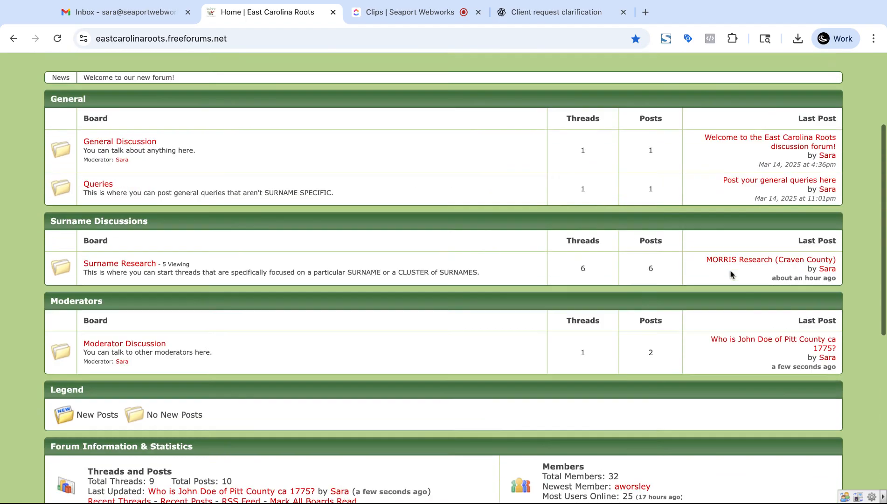